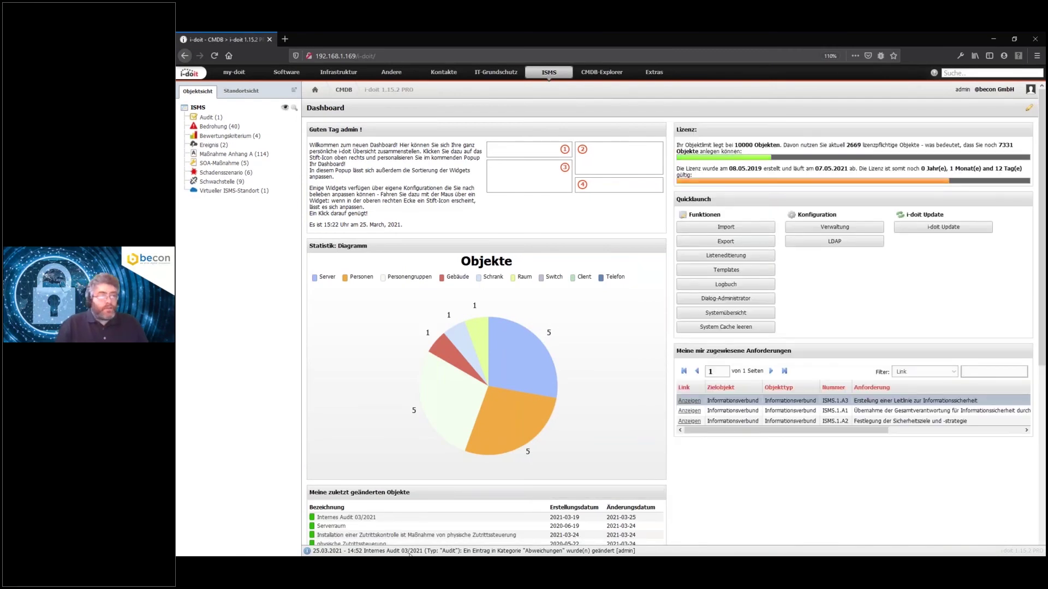
Step: Review the ISMS object lists for assessment criteria (Bewertungskriterium) and damage scenarios (Schadensszenario)
{"action": "mouse_move", "coordinate": [482, 478]}
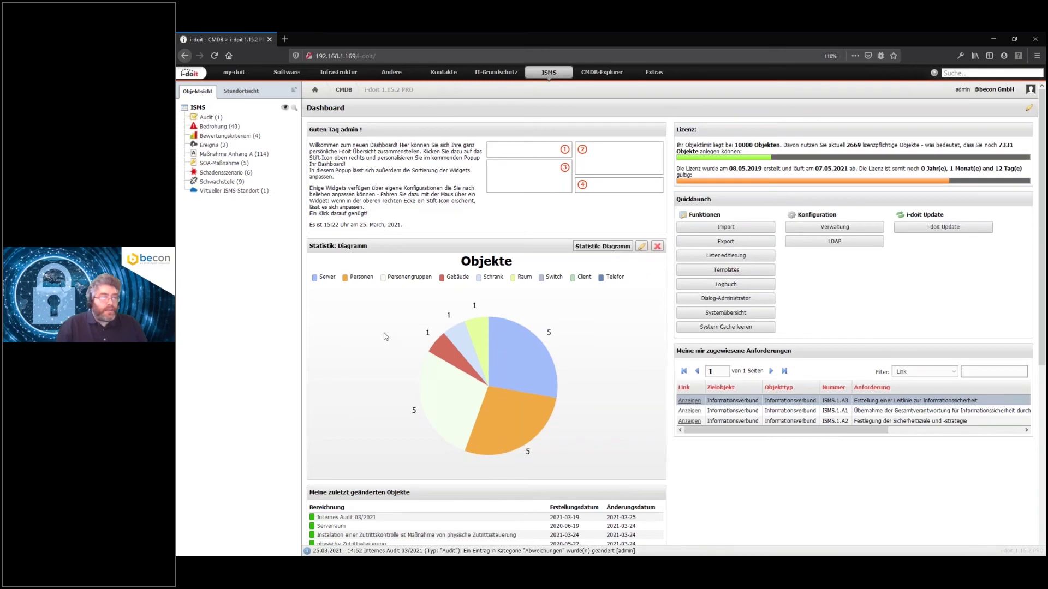
{"action": "mouse_move", "coordinate": [412, 225]}
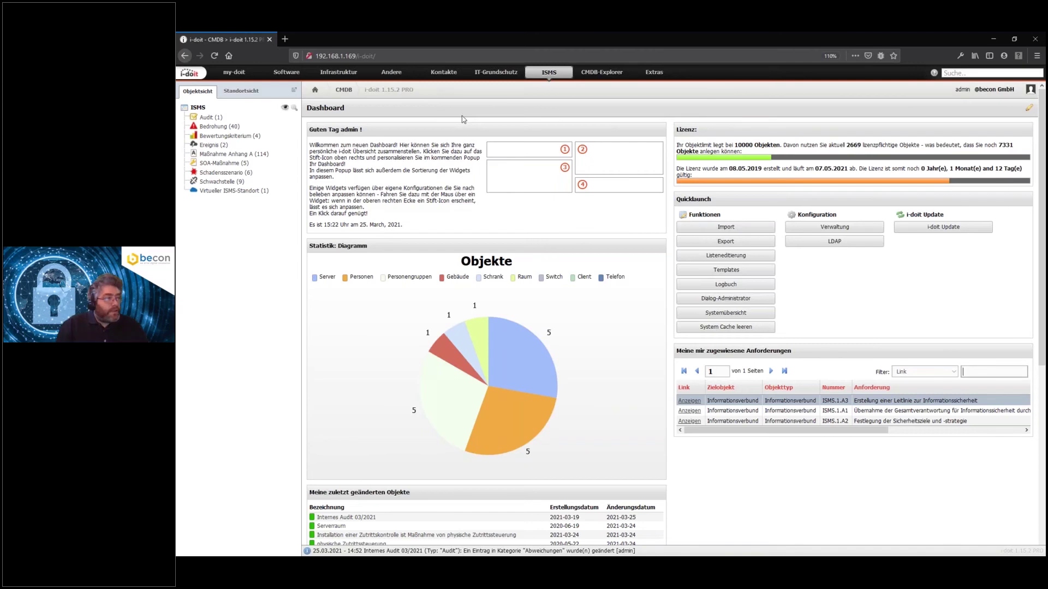
{"action": "left_click", "coordinate": [240, 136]}
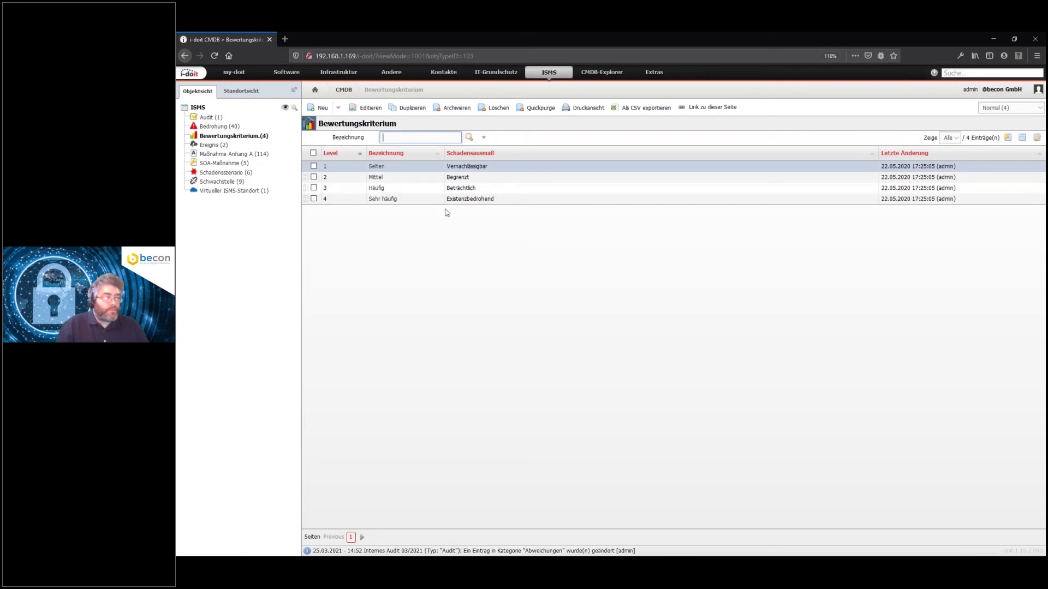
{"action": "left_click", "coordinate": [227, 172]}
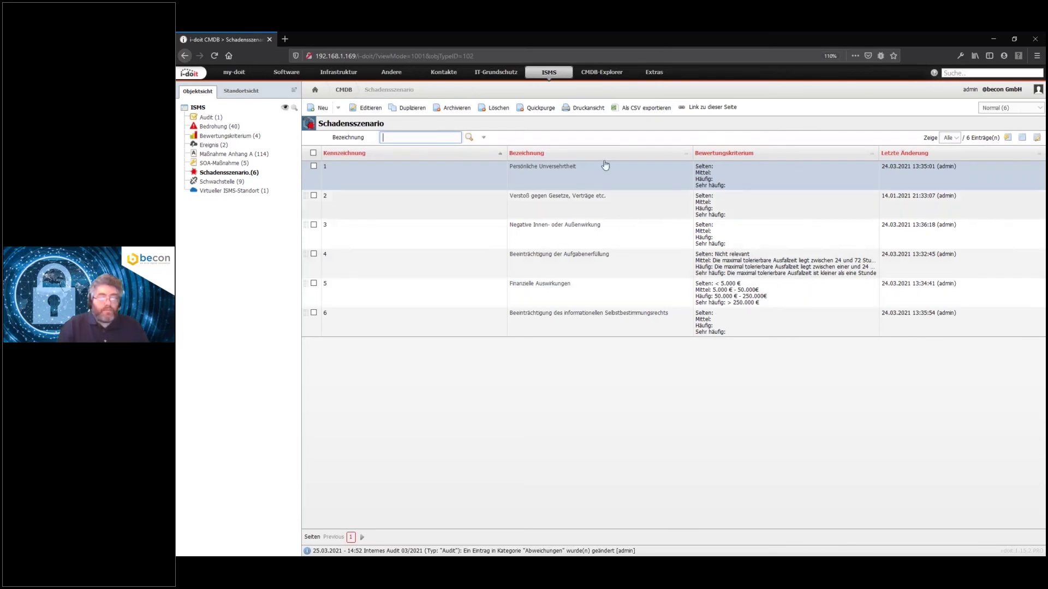
Step: Open the ISMS configuration and examine the risk classes (Risikoklassen) and the risk calculation matrix (Risikoberechnung)
{"action": "left_click", "coordinate": [655, 77]}
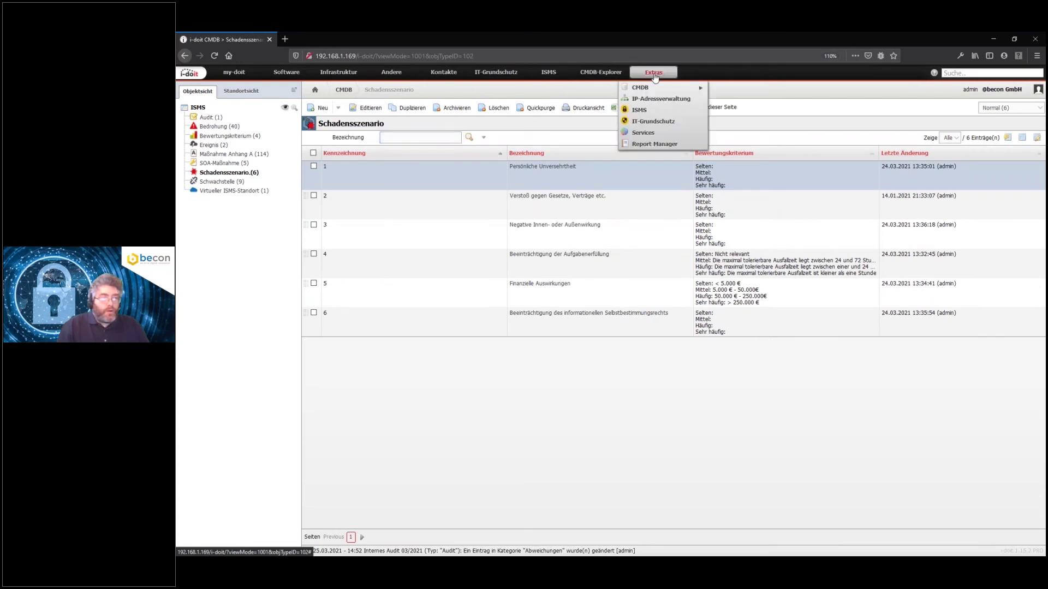
{"action": "left_click", "coordinate": [649, 111]}
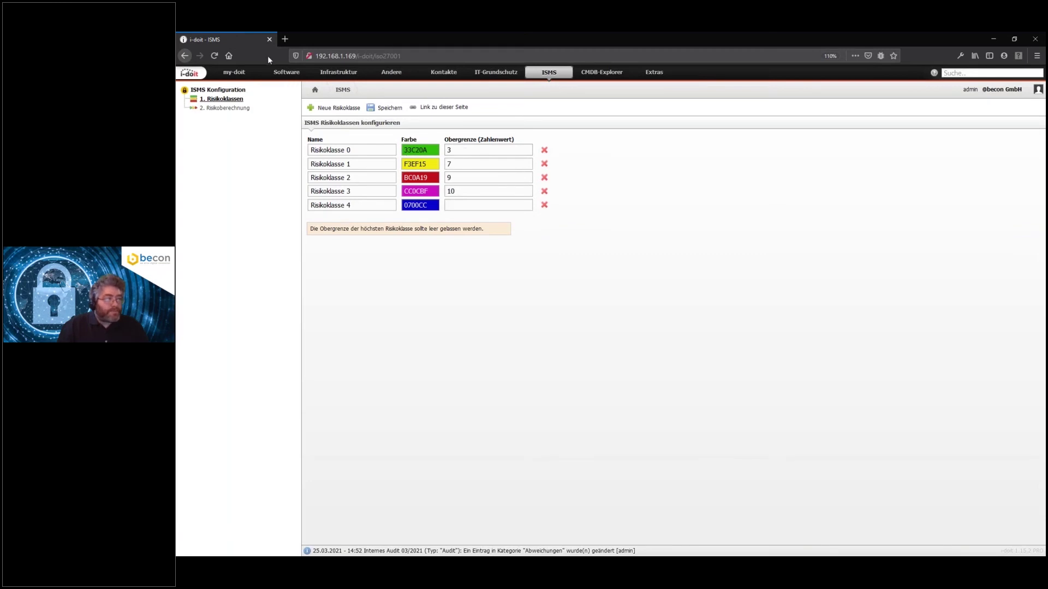
{"action": "left_click", "coordinate": [219, 108]}
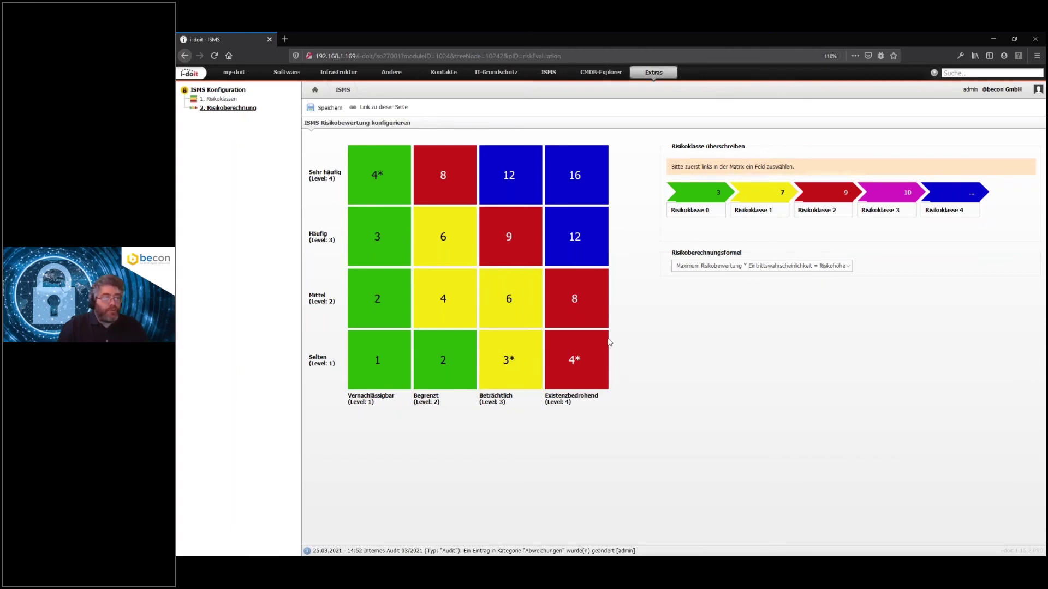
Step: Reset Selten/Beträchtlich to Risikoklasse 0, and Selten/Existenzbedrohend and Sehr häufig/Vernachlässigbar to Risikoklasse 1, in the risk matrix, and save
{"action": "left_click", "coordinate": [519, 357]}
{"action": "left_click", "coordinate": [702, 192]}
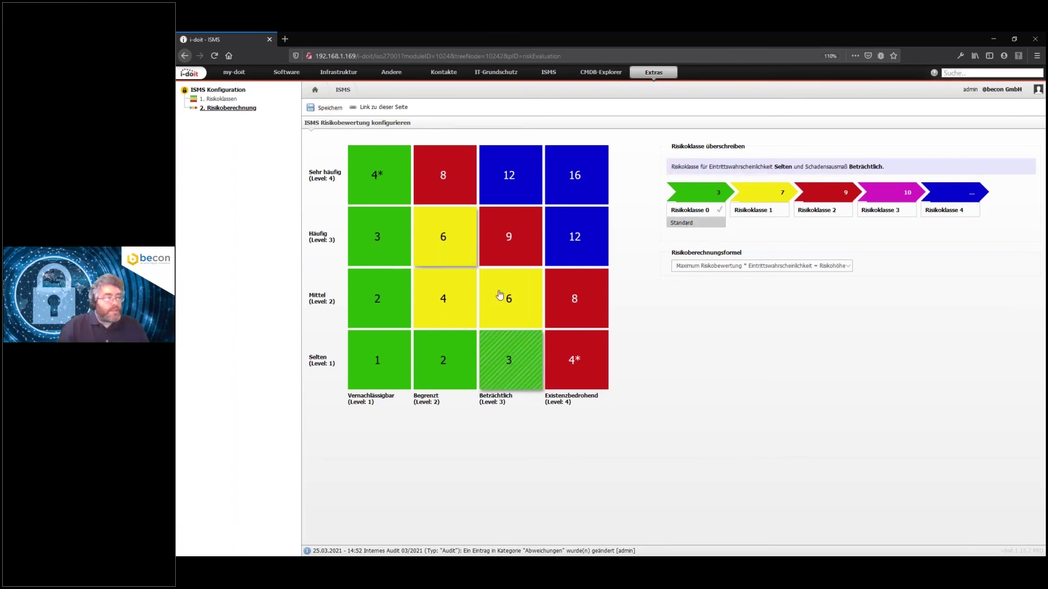
{"action": "left_click", "coordinate": [572, 354]}
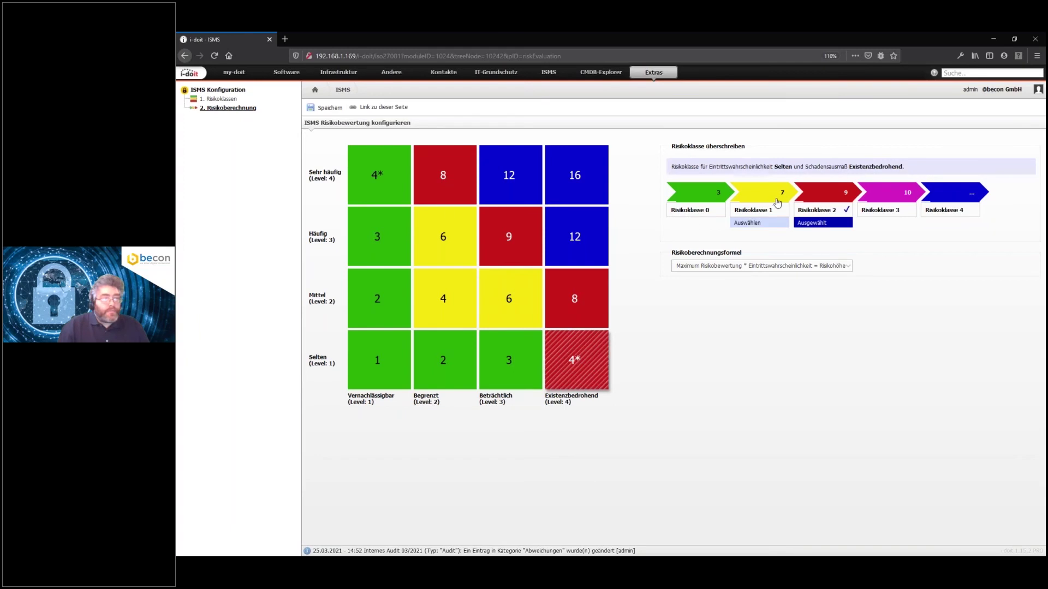
{"action": "left_click", "coordinate": [778, 203]}
{"action": "left_click", "coordinate": [383, 180]}
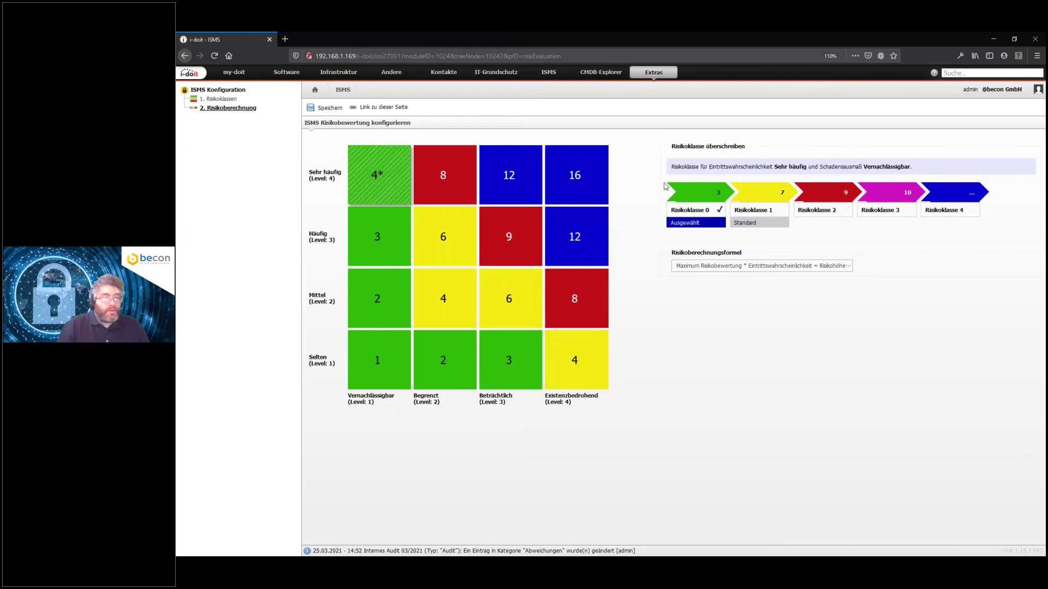
{"action": "left_click", "coordinate": [747, 222]}
{"action": "left_click", "coordinate": [326, 110]}
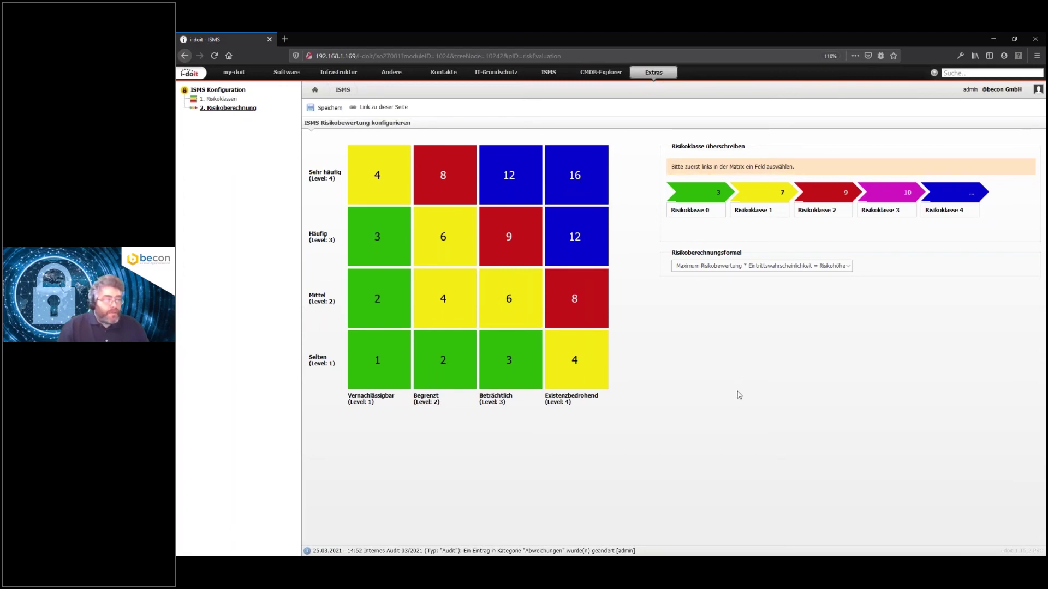
Step: Override Selten/Existenzbedrohend with Risikoklasse 2, Selten/Beträchtlich with Risikoklasse 1 and Sehr häufig/Vernachlässigbar with Risikoklasse 0 in the risk matrix, and save
{"action": "left_click", "coordinate": [580, 359]}
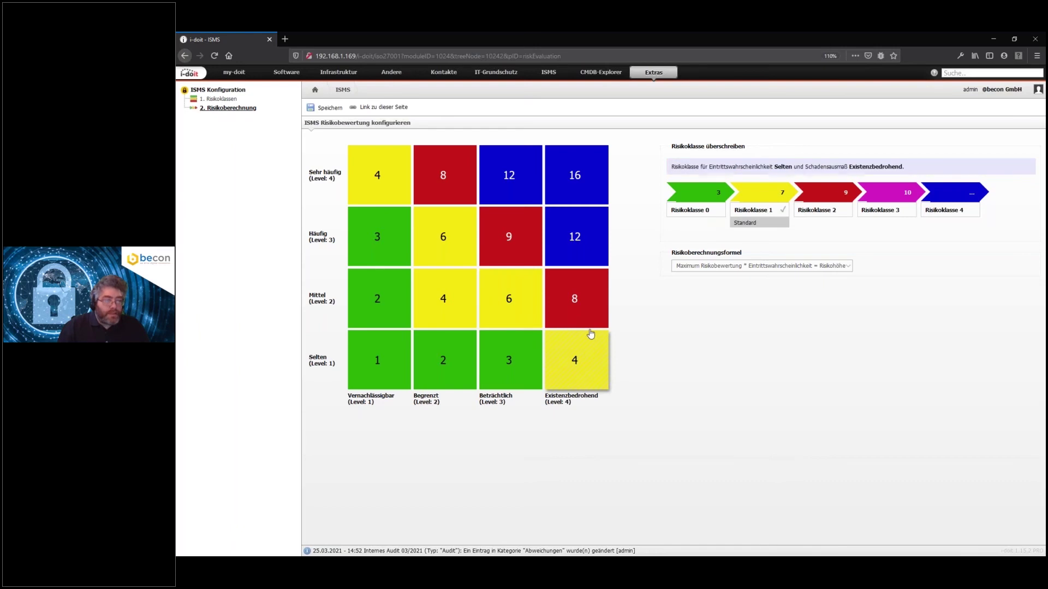
{"action": "left_click", "coordinate": [826, 195]}
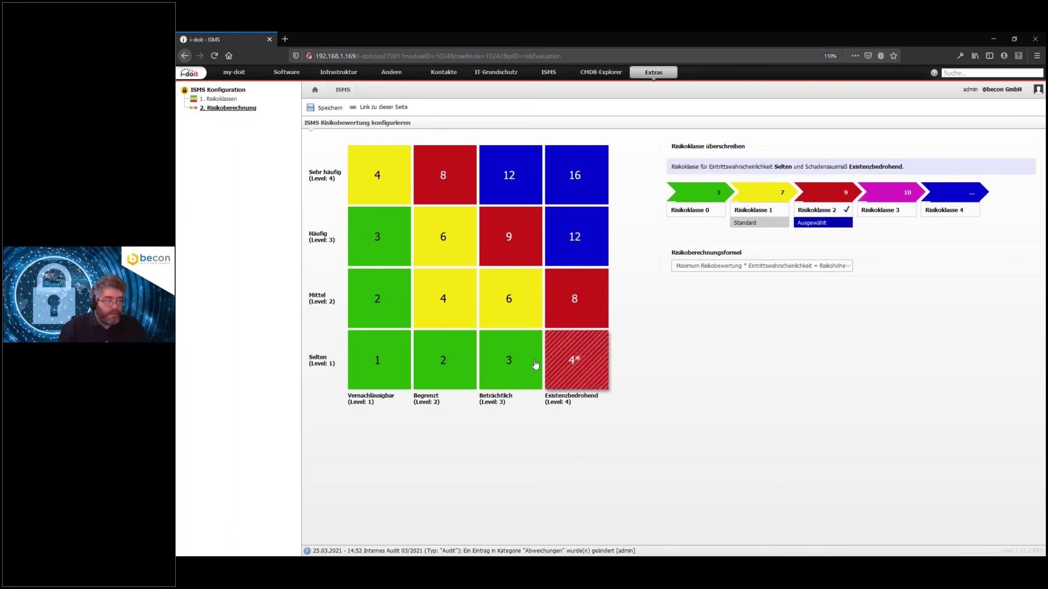
{"action": "left_click", "coordinate": [523, 371]}
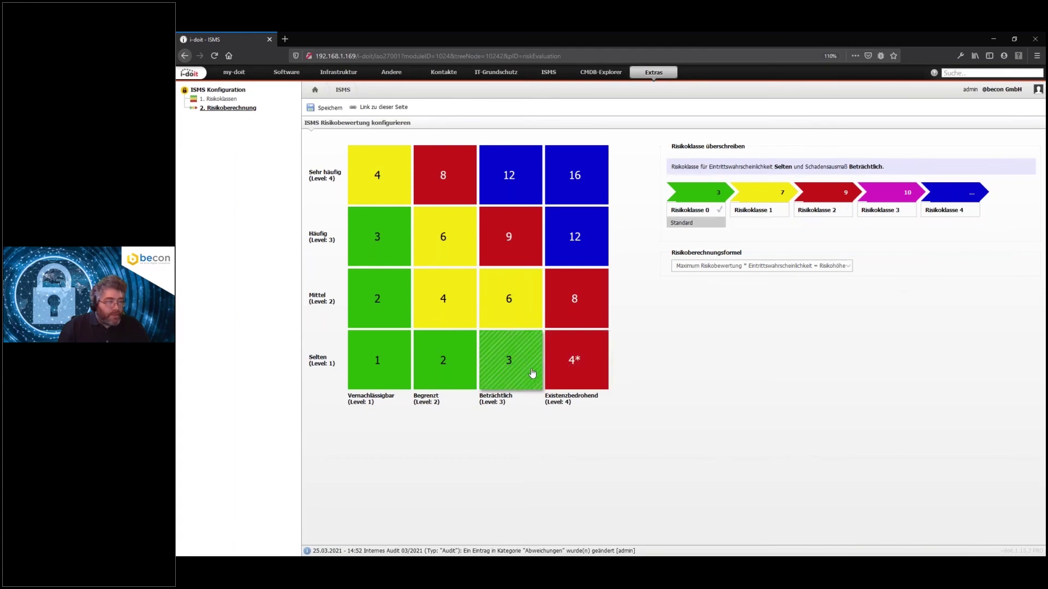
{"action": "left_click", "coordinate": [763, 206]}
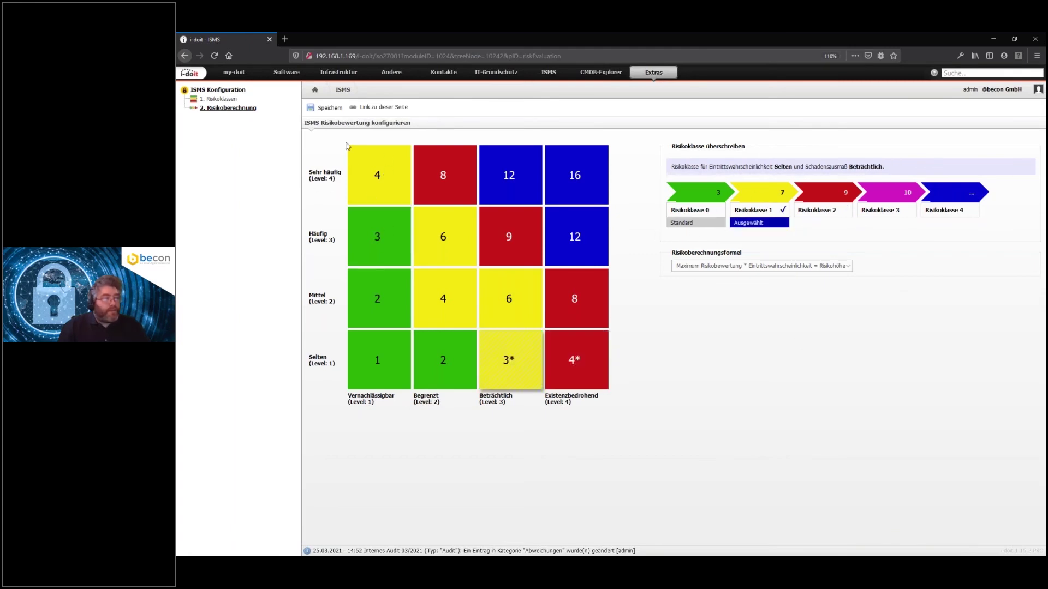
{"action": "left_click", "coordinate": [378, 180]}
{"action": "left_click", "coordinate": [697, 191]}
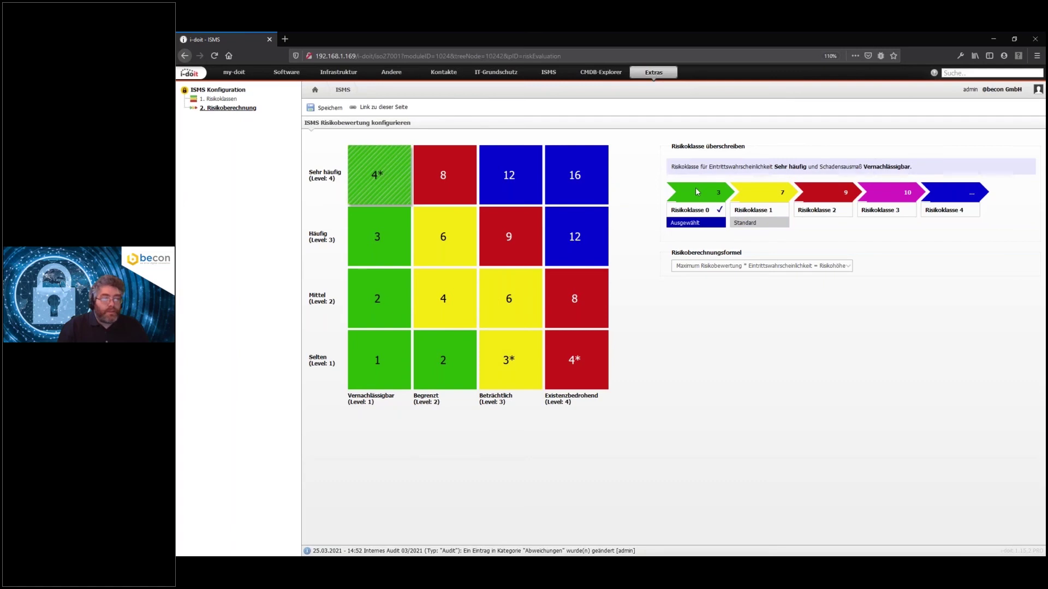
{"action": "left_click", "coordinate": [325, 108]}
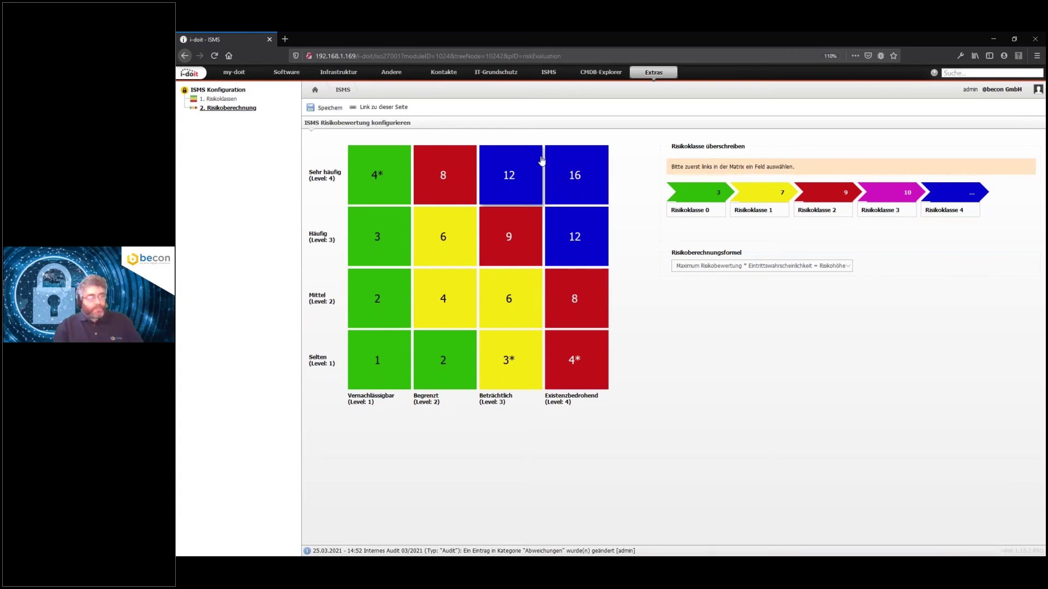
Step: Review the ISMS object lists for Bedrohung, Schwachstelle, Maßnahme Anhang A and SOA-Maßnahme
{"action": "left_click", "coordinate": [549, 72]}
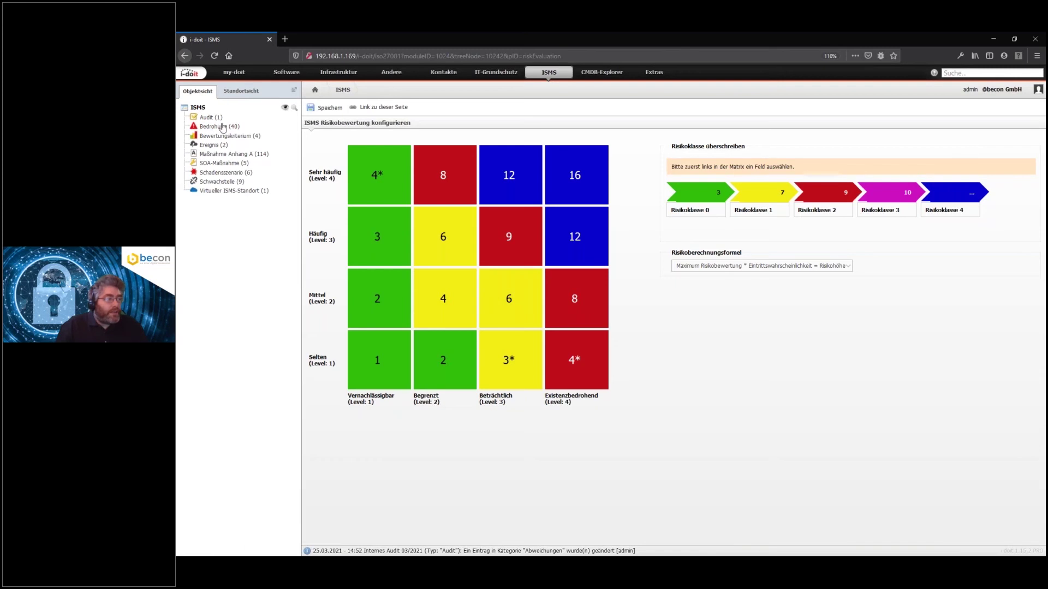
{"action": "left_click", "coordinate": [219, 128]}
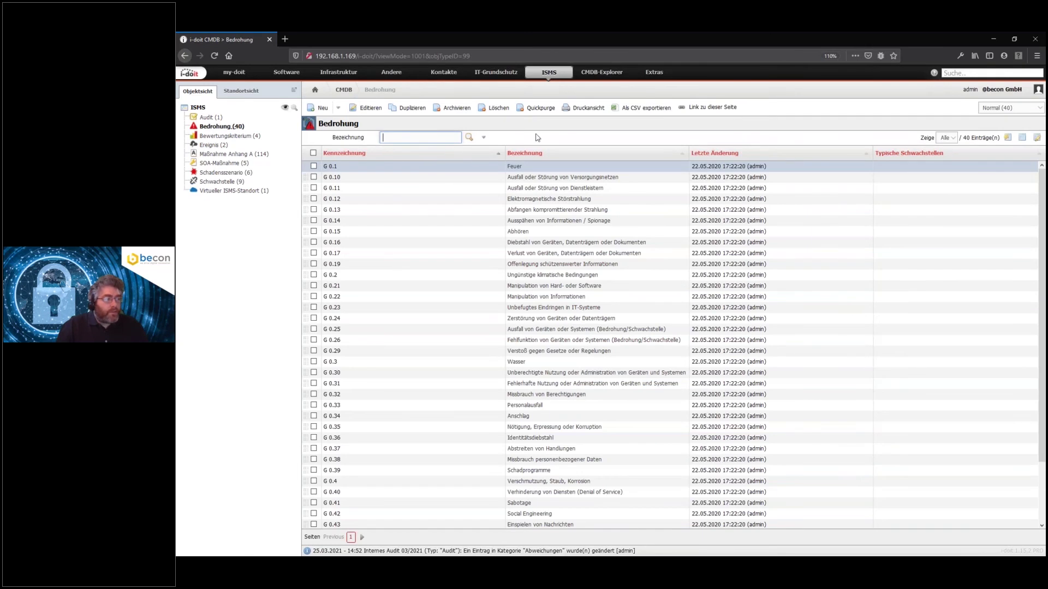
{"action": "left_click", "coordinate": [229, 173]}
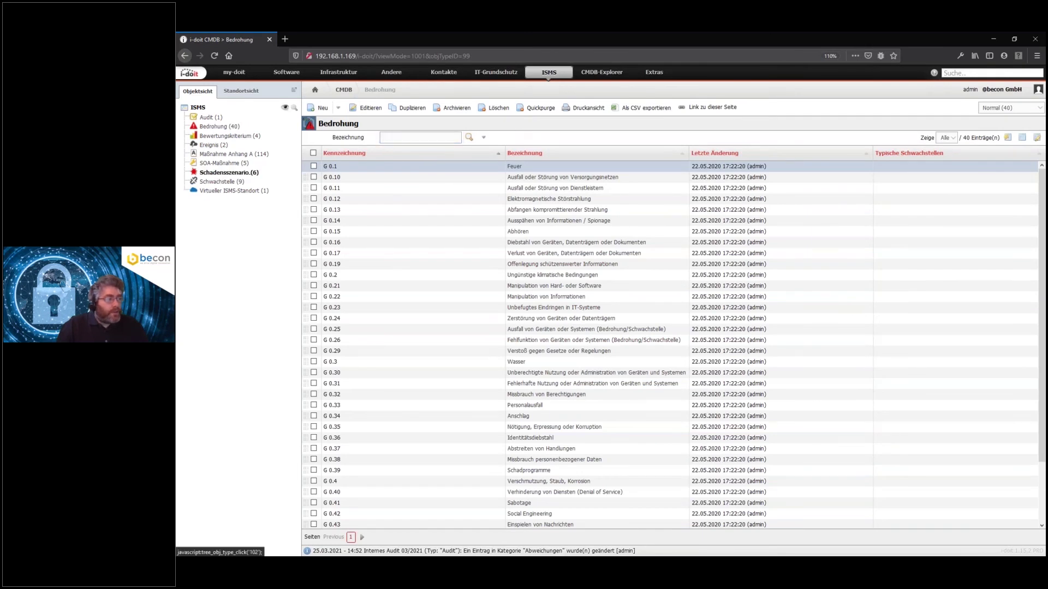
{"action": "left_click", "coordinate": [221, 181]}
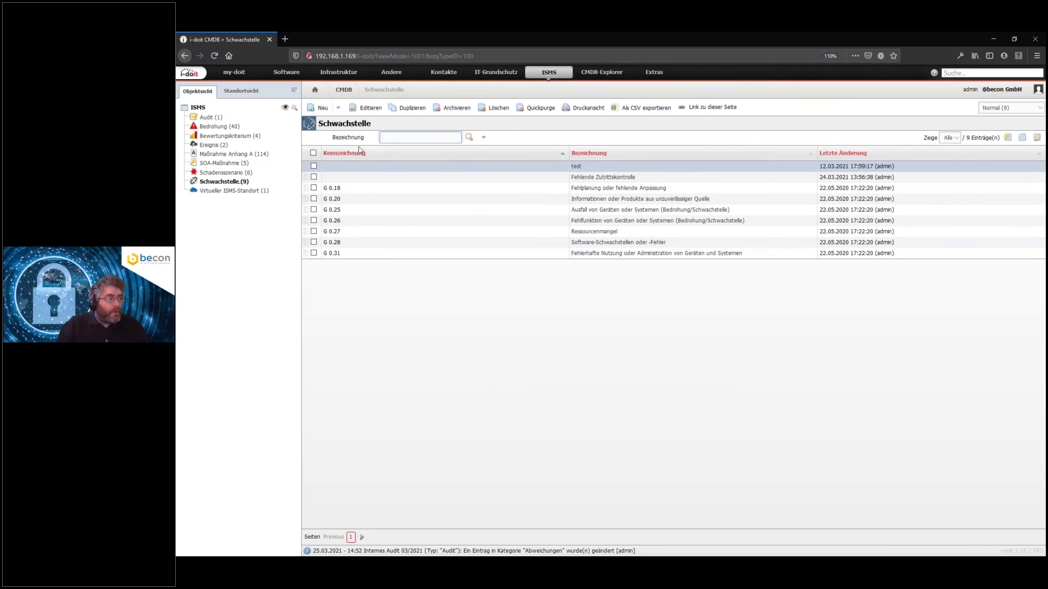
{"action": "left_click", "coordinate": [227, 157]}
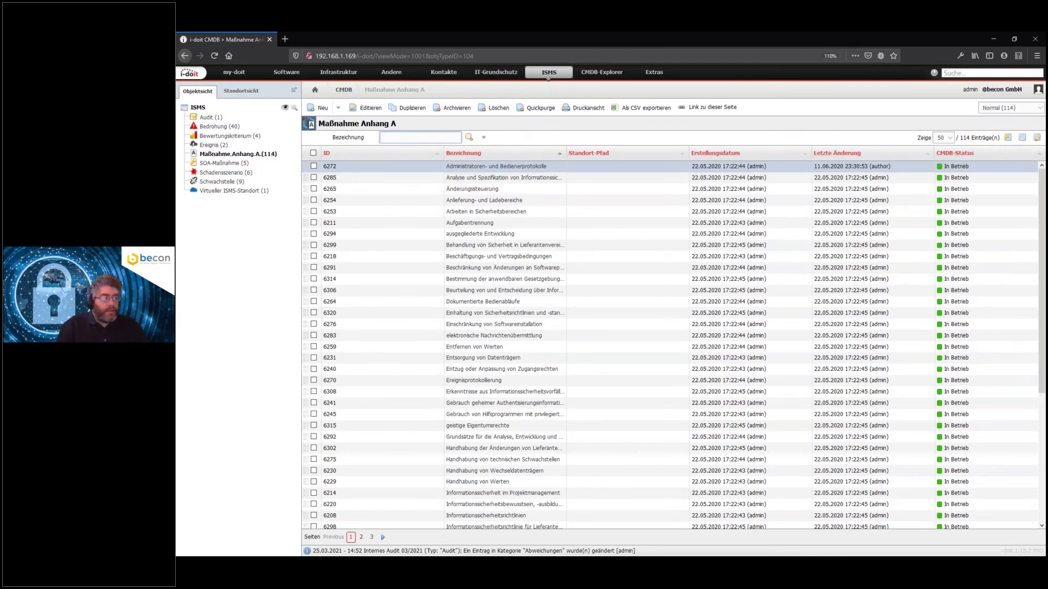
{"action": "left_click", "coordinate": [225, 166]}
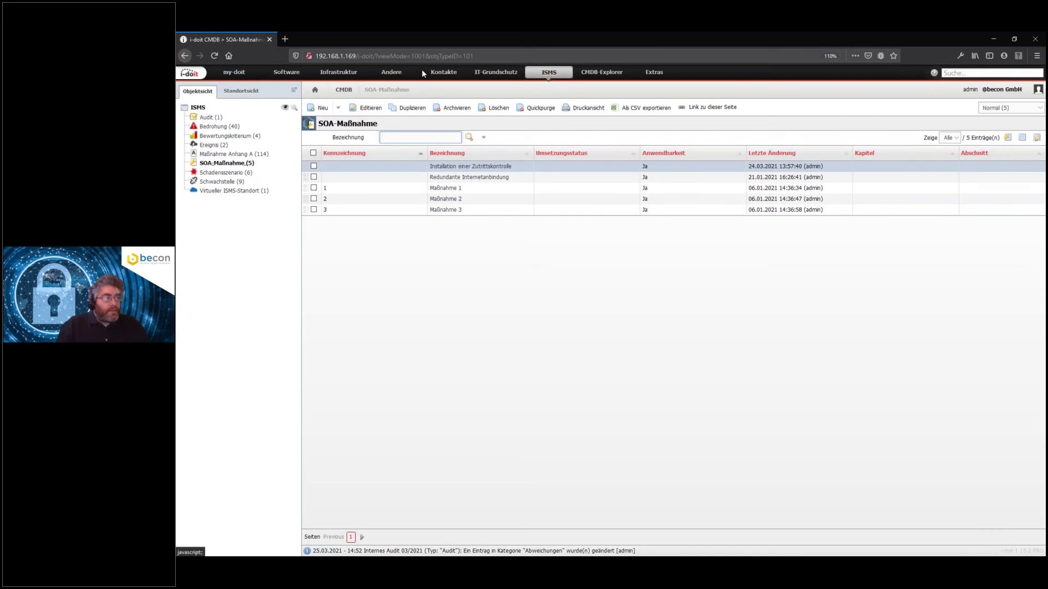
Step: Open the room object Serverraum in the infrastructure area and check its ISMS relevance setting
{"action": "left_click", "coordinate": [338, 72]}
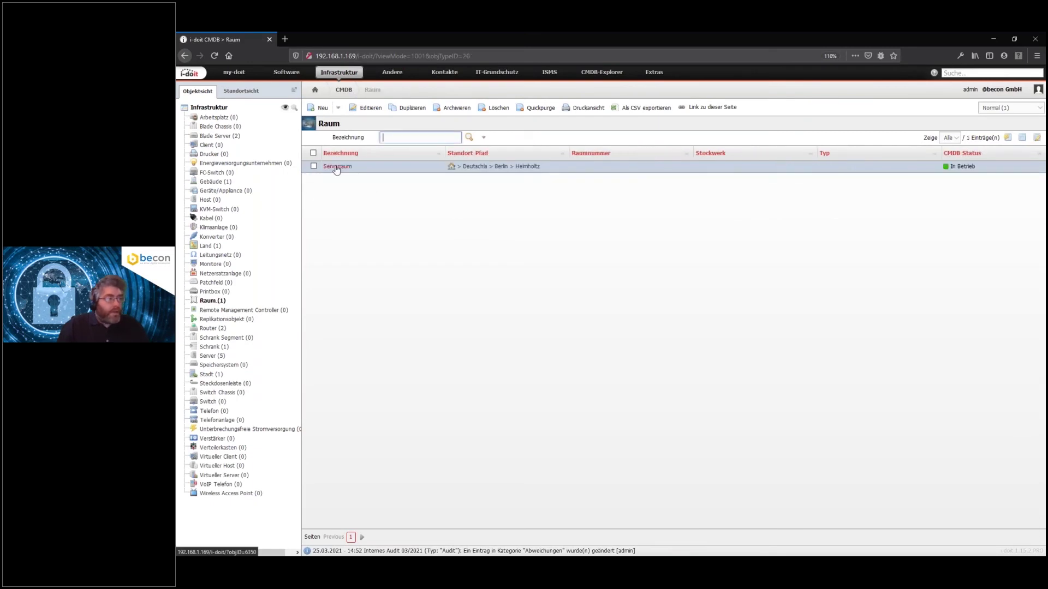
{"action": "left_click", "coordinate": [338, 168]}
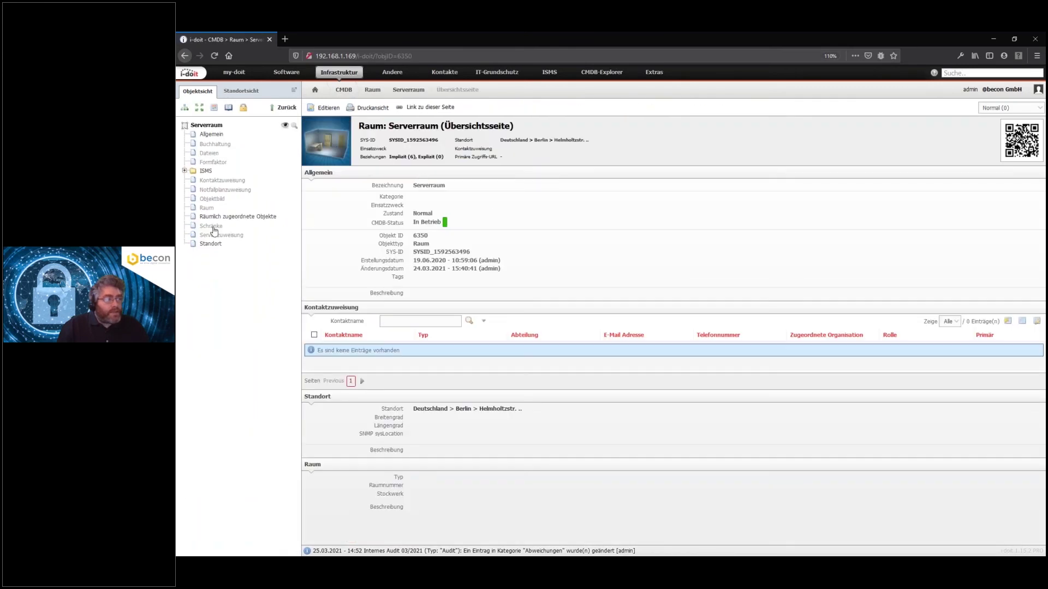
{"action": "left_click", "coordinate": [206, 171]}
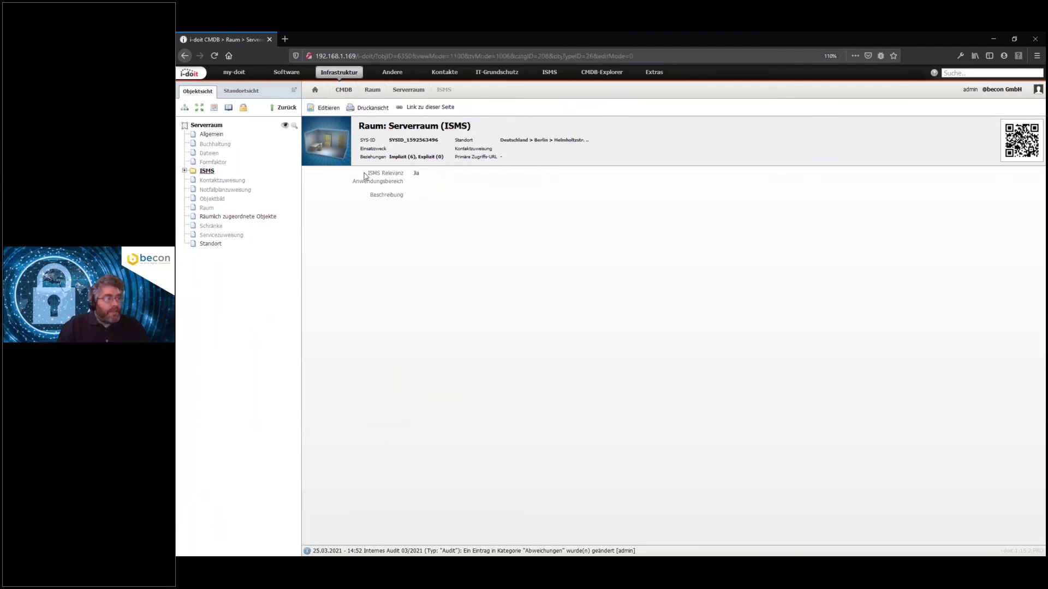
{"action": "left_click_drag", "start_coordinate": [377, 173], "coordinate": [431, 176]}
{"action": "left_click", "coordinate": [420, 228]}
Step: Create a new risk assessment entry (Risikoeinschätzung) in the ISMS category of the Serverraum
{"action": "left_click", "coordinate": [184, 171]}
{"action": "left_click", "coordinate": [230, 184]}
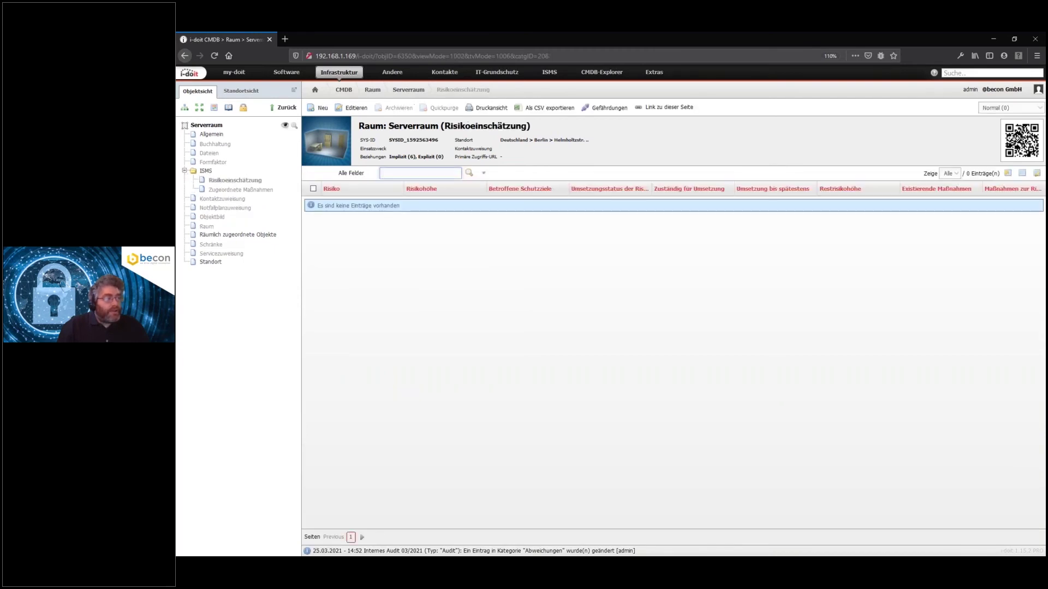
{"action": "left_click", "coordinate": [320, 109]}
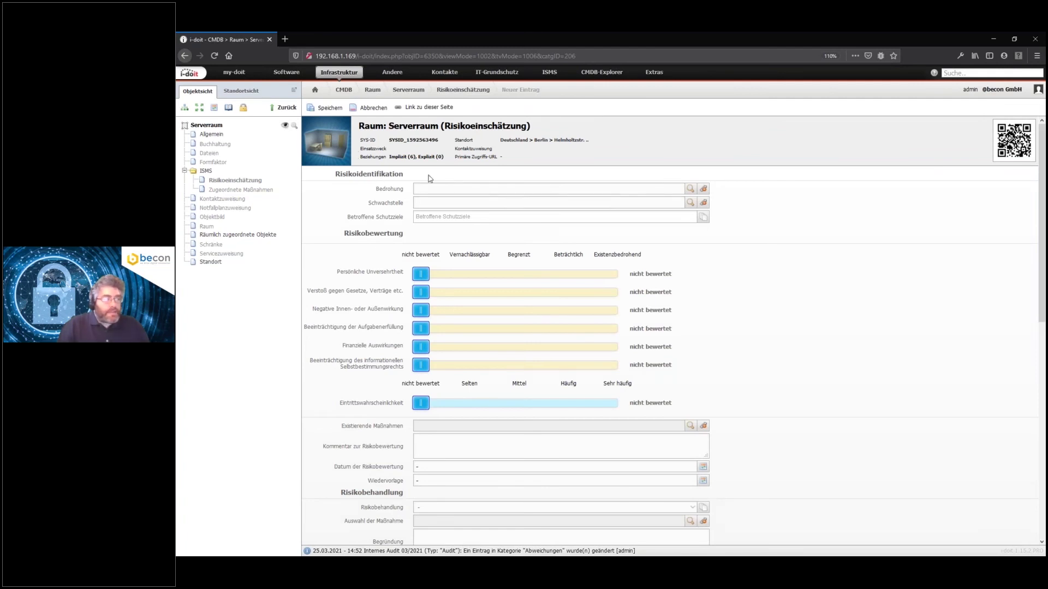
Step: Assign the threat "Diebstahl von Geräten, Datenträgern oder Dokumenten" to the risk assessment entry
{"action": "left_click", "coordinate": [691, 190]}
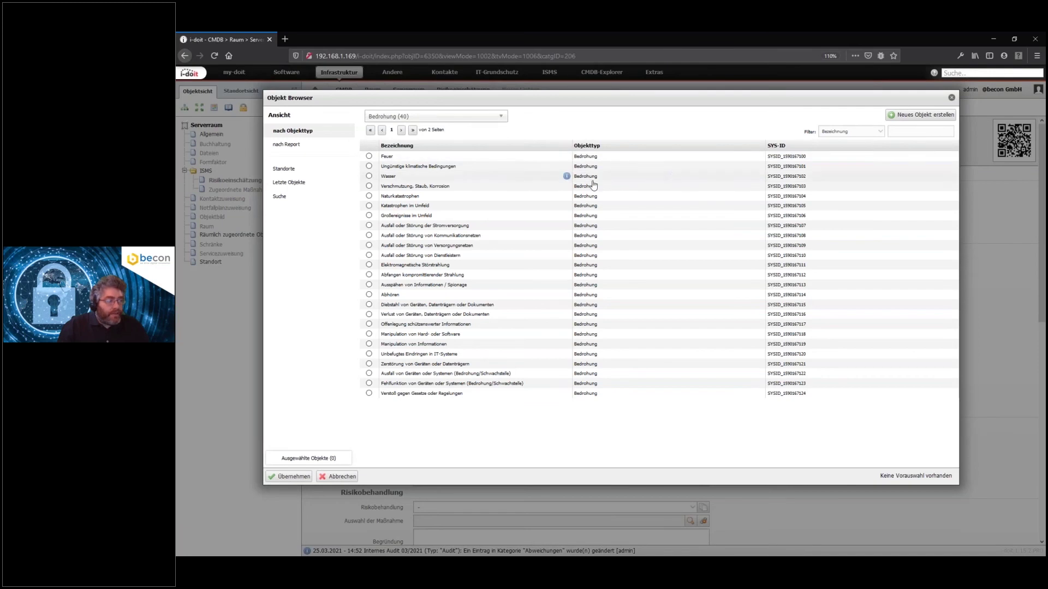
{"action": "left_click", "coordinate": [556, 305]}
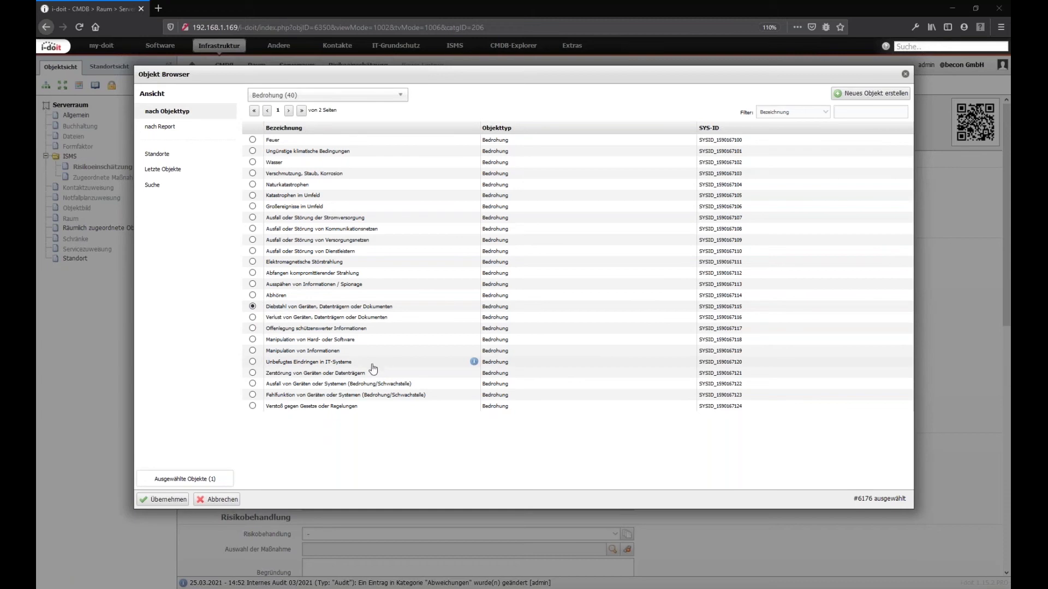
{"action": "left_click", "coordinate": [167, 500]}
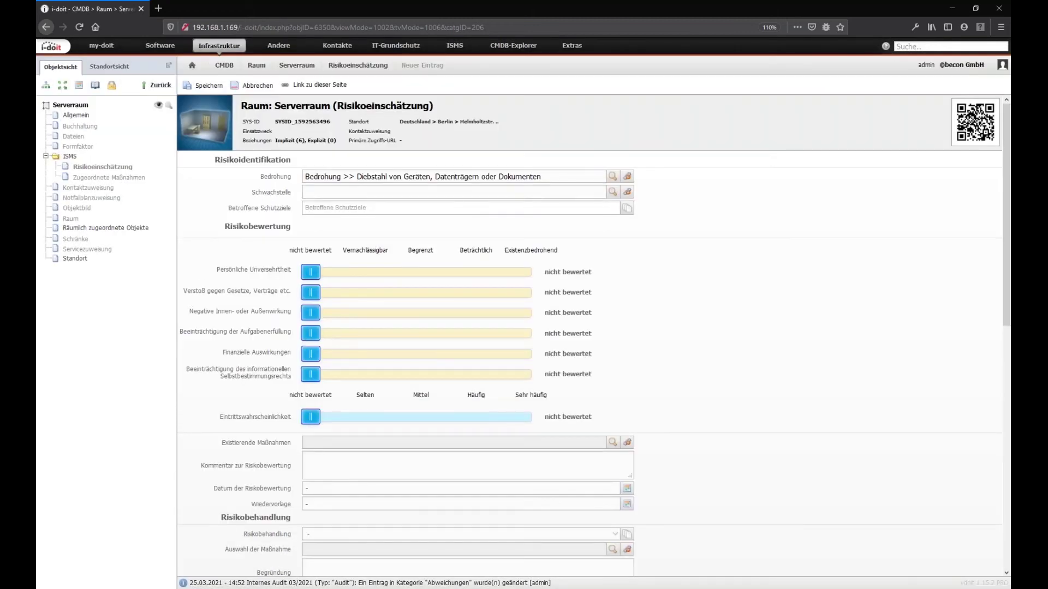
Step: Assign the vulnerability "Fehlende Zutrittskontrolle" to the risk assessment entry
{"action": "left_click", "coordinate": [613, 192]}
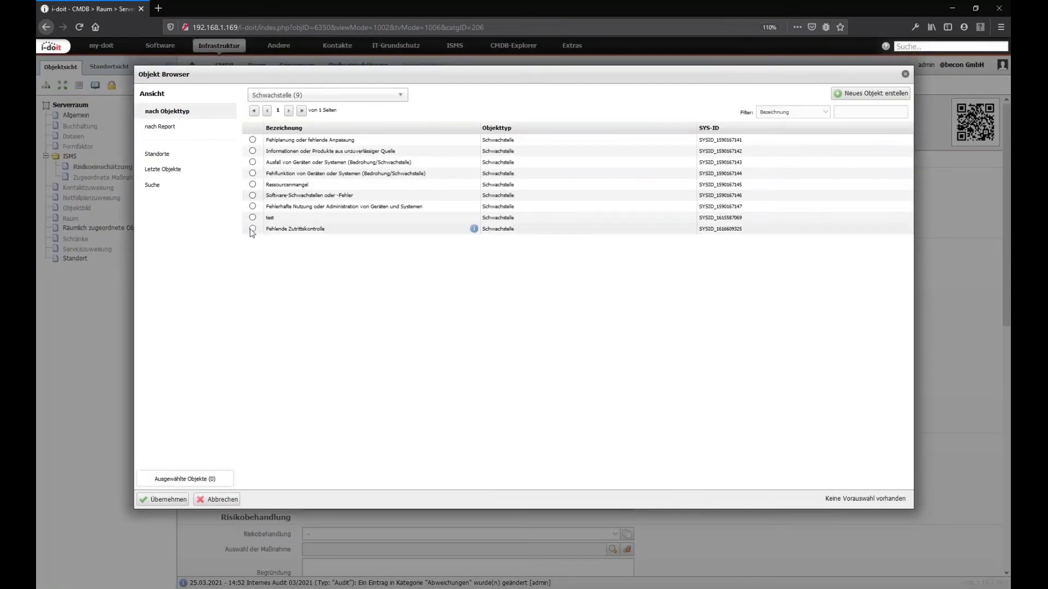
{"action": "left_click", "coordinate": [252, 229]}
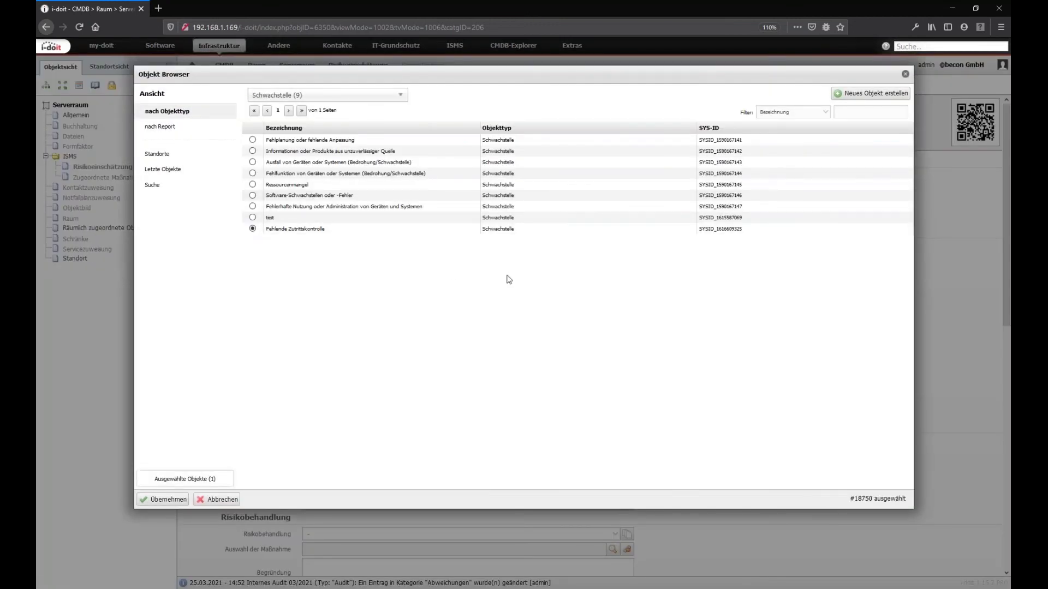
{"action": "left_click", "coordinate": [164, 500]}
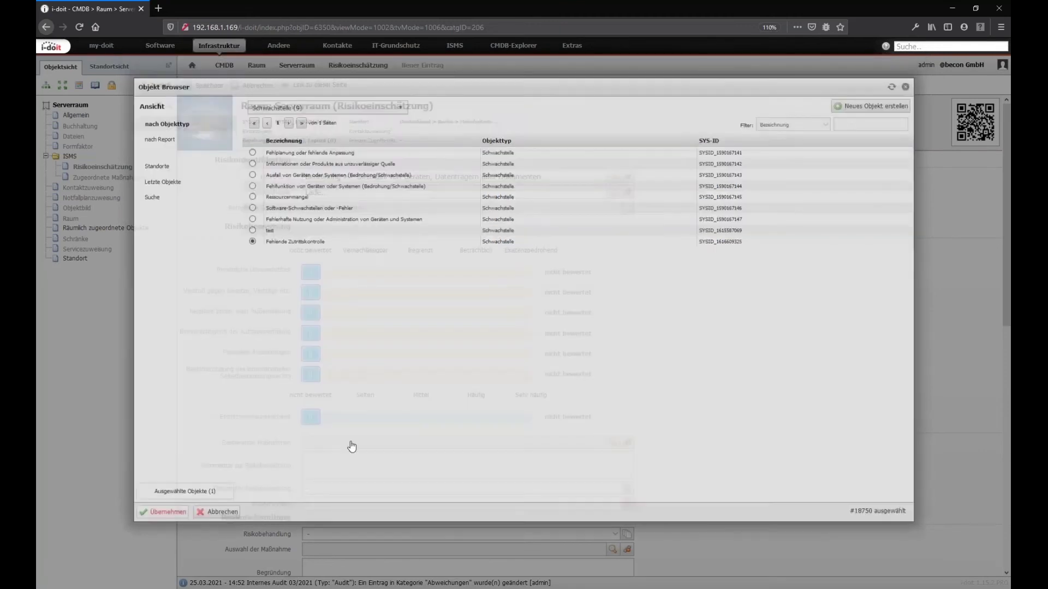
Step: Add Verfügbarkeit and Vertraulichkeit as the affected protection goals (Betroffene Schutzziele) of the risk assessment
{"action": "left_click", "coordinate": [346, 209]}
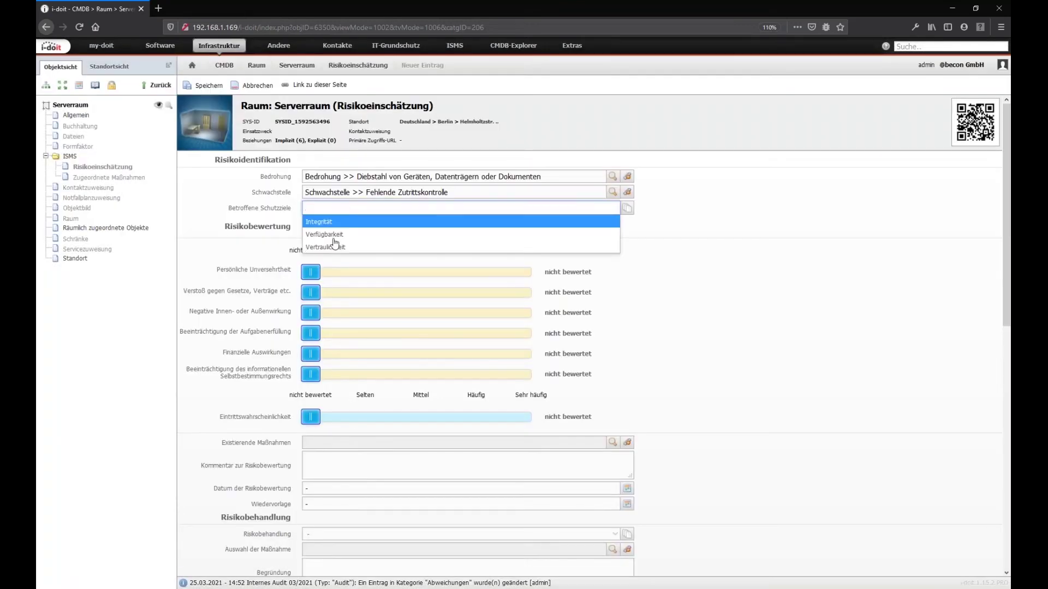
{"action": "left_click", "coordinate": [340, 235]}
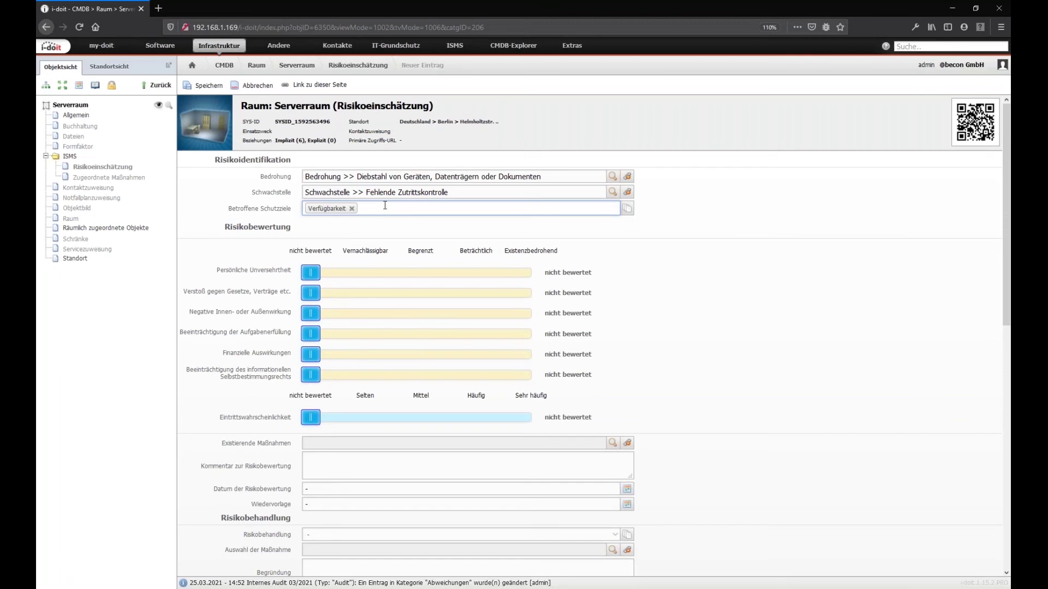
{"action": "left_click", "coordinate": [385, 206]}
{"action": "left_click", "coordinate": [346, 248]}
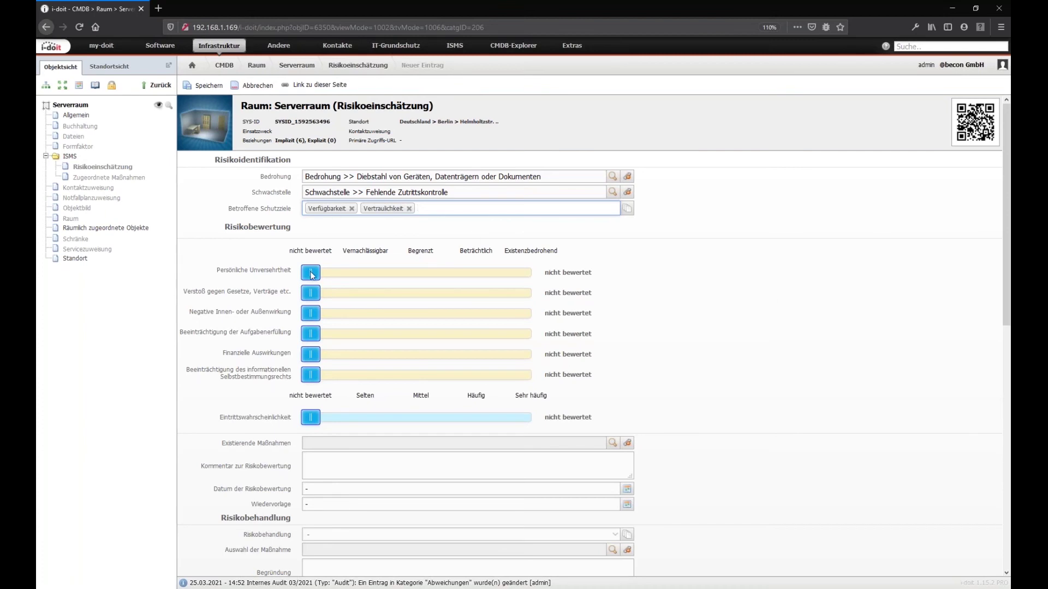
Step: Rate Persönliche Unversehrtheit as Vernachlässigbar, and both Verstoß gegen Gesetze, Verträge etc. and Negative Innen- oder Außenwirkung as Beträchtlich
{"action": "left_click_drag", "start_coordinate": [313, 275], "coordinate": [366, 274]}
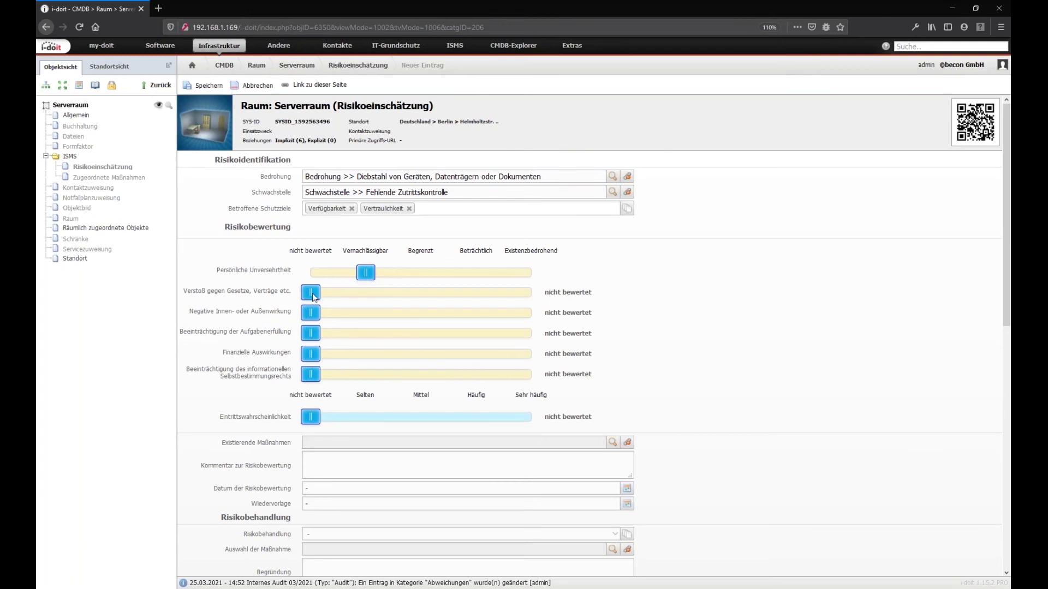
{"action": "left_click_drag", "start_coordinate": [310, 295], "coordinate": [475, 295]}
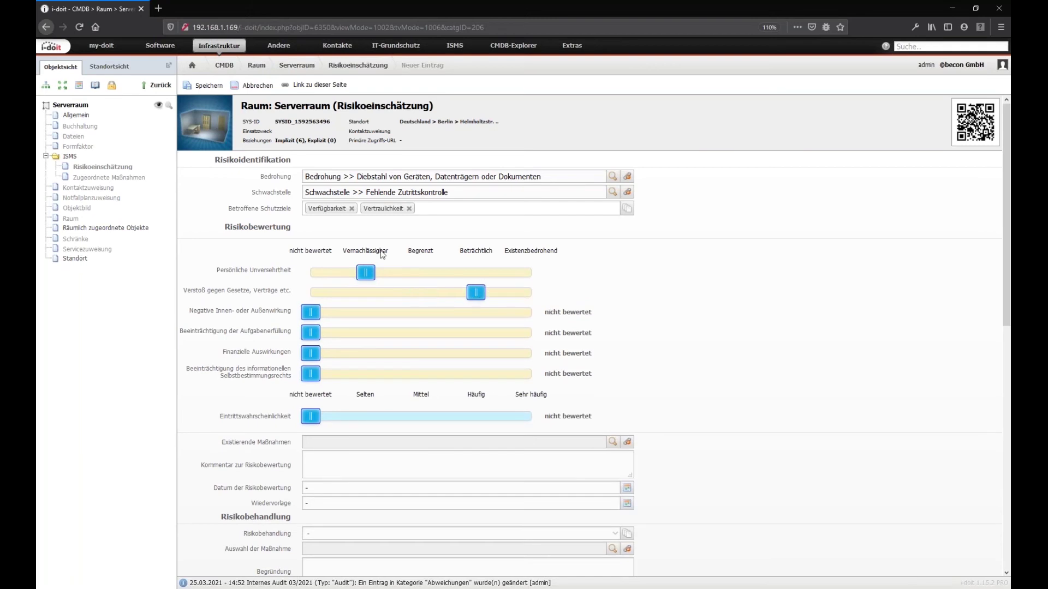
{"action": "left_click_drag", "start_coordinate": [307, 312], "coordinate": [484, 314]}
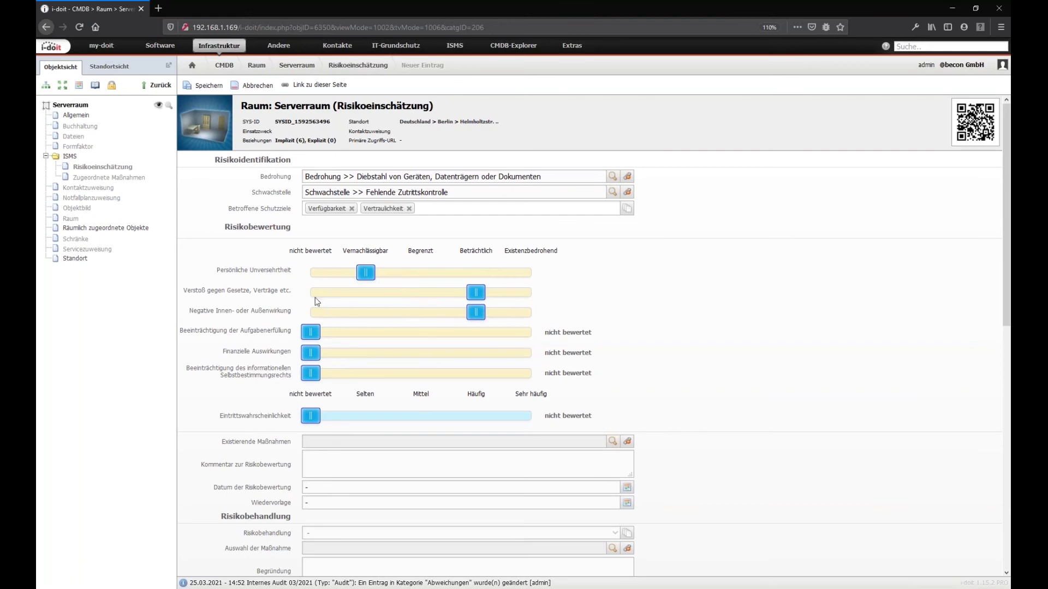
Step: Rate Beeinträchtigung der Aufgabenerfüllung as Begrenzt, Finanzielle Auswirkungen as Beträchtlich and Beeinträchtigung des informationellen Selbstbestimmungsrechts as Vernachlässigbar
{"action": "left_click_drag", "start_coordinate": [310, 336], "coordinate": [432, 338]}
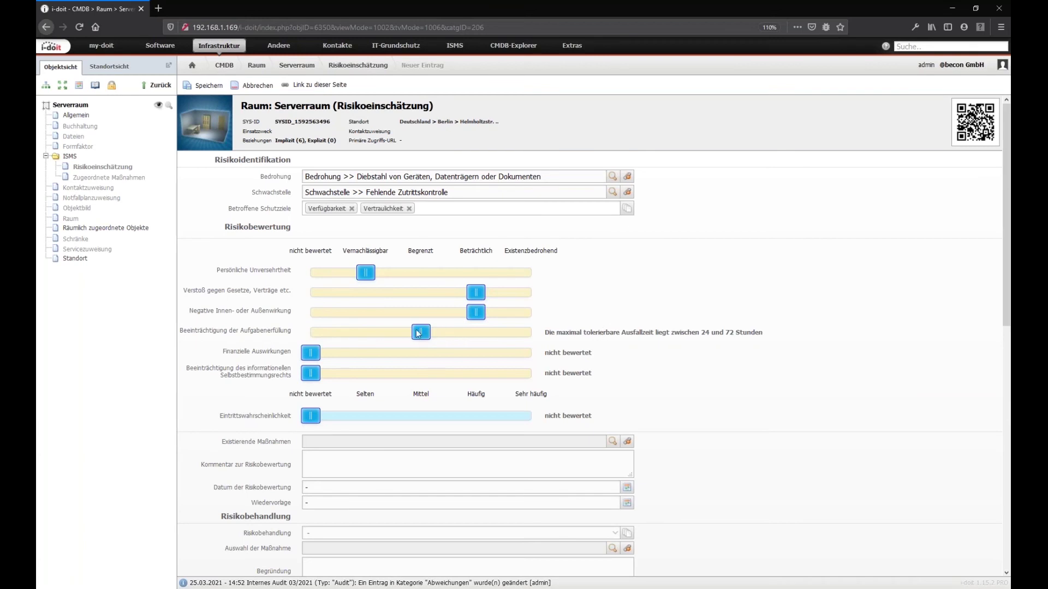
{"action": "left_click_drag", "start_coordinate": [432, 335], "coordinate": [474, 337]}
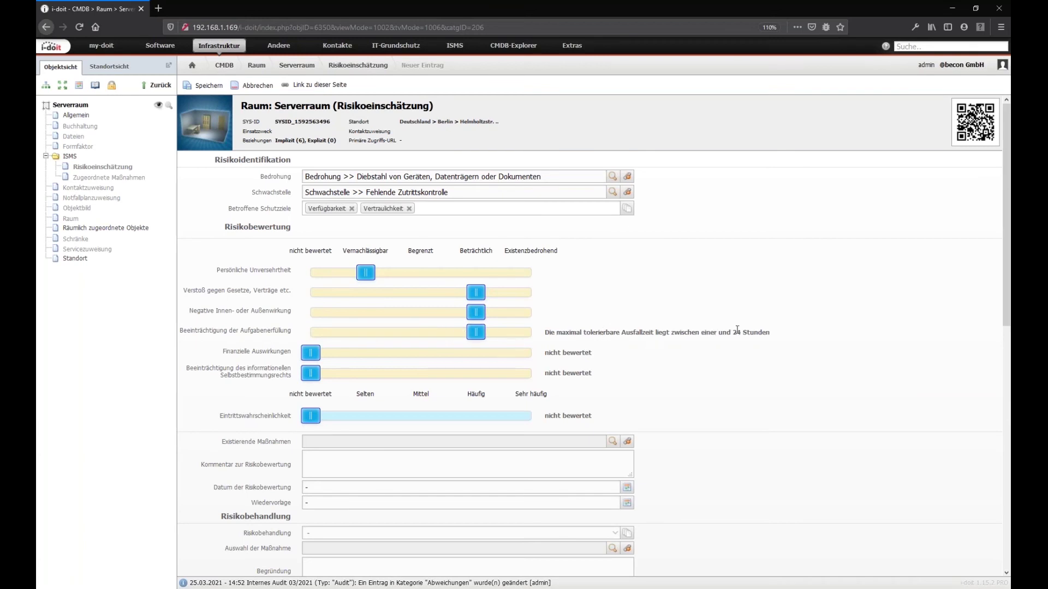
{"action": "left_click_drag", "start_coordinate": [465, 335], "coordinate": [428, 334]}
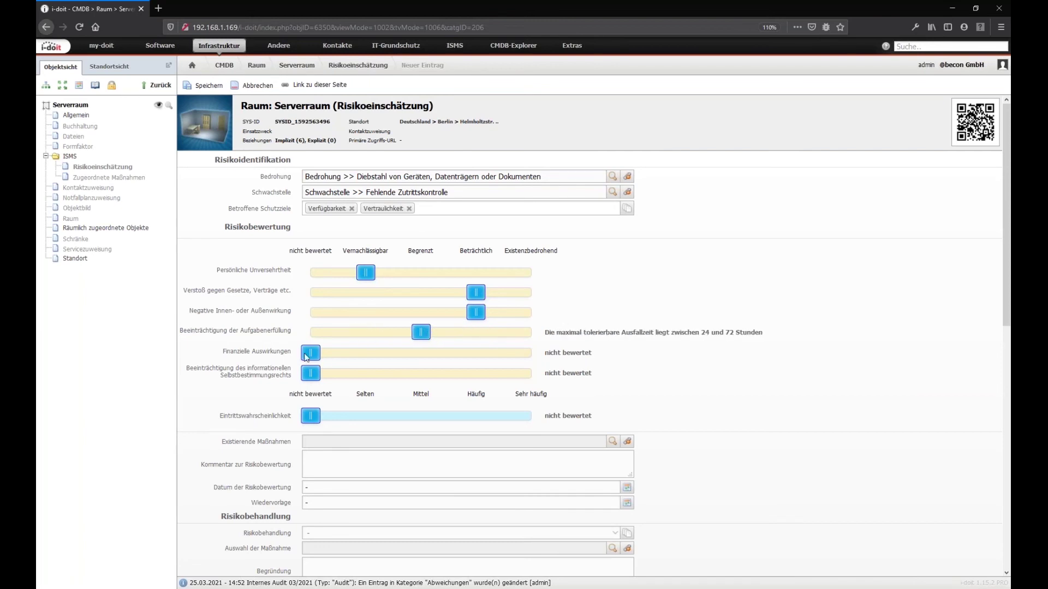
{"action": "left_click_drag", "start_coordinate": [314, 356], "coordinate": [483, 358]}
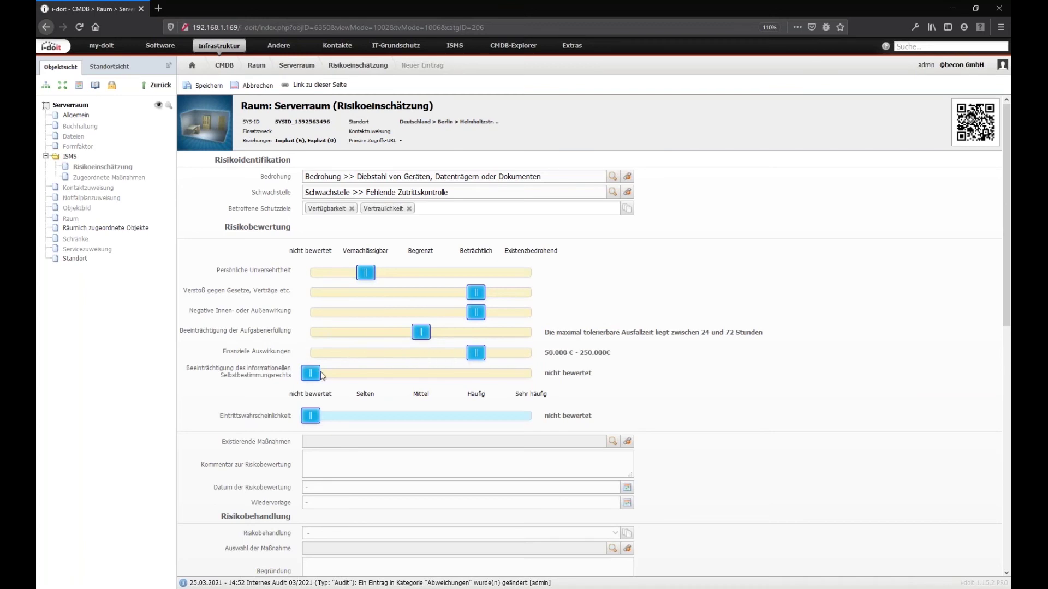
{"action": "left_click_drag", "start_coordinate": [313, 378], "coordinate": [367, 378]}
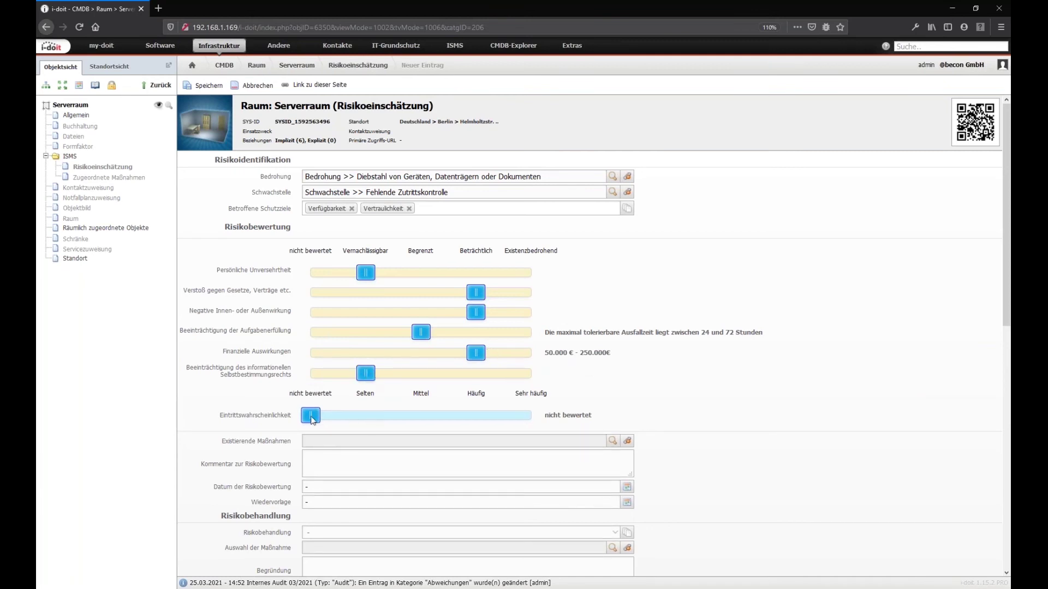
Step: Set the likelihood of occurrence (Eintrittswahrscheinlichkeit) to Häufig and the risk assessment date to 25.03.2021
{"action": "left_click_drag", "start_coordinate": [311, 418], "coordinate": [472, 415]}
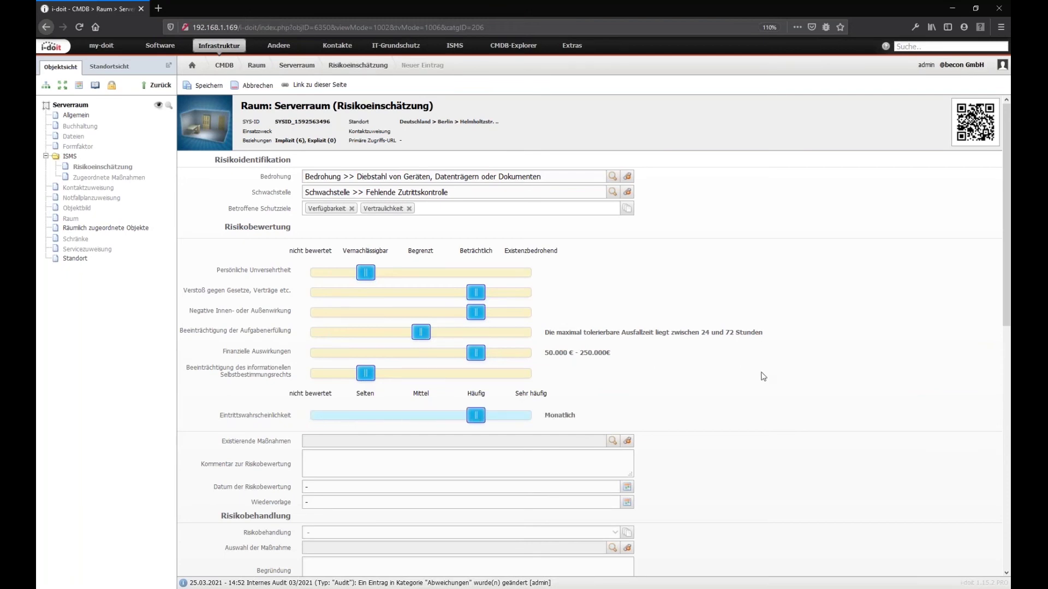
{"action": "scroll", "coordinate": [760, 375], "scroll_direction": "down", "scroll_amount": 4}
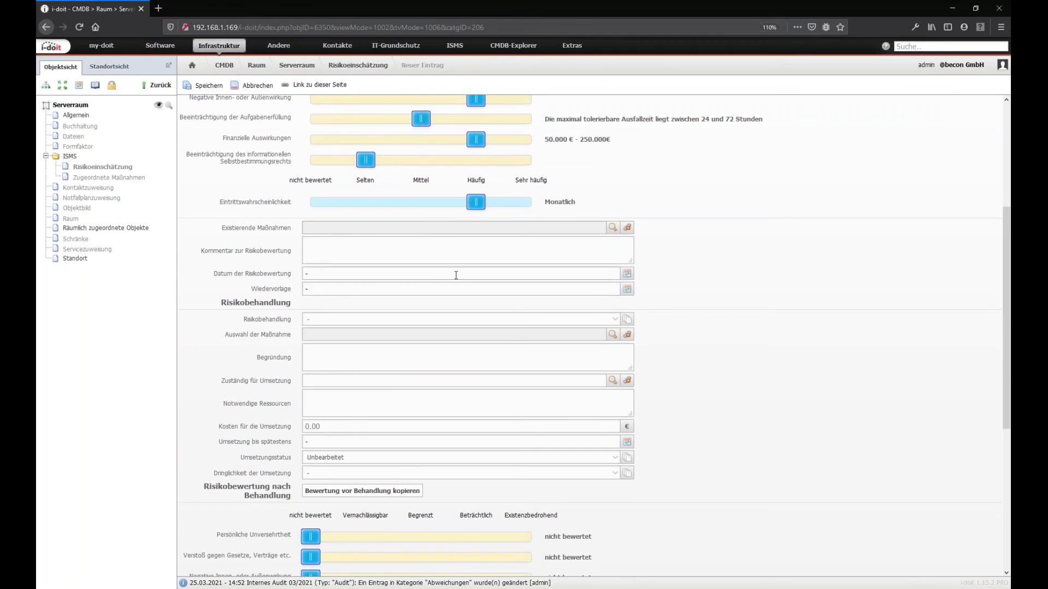
{"action": "left_click", "coordinate": [353, 275]}
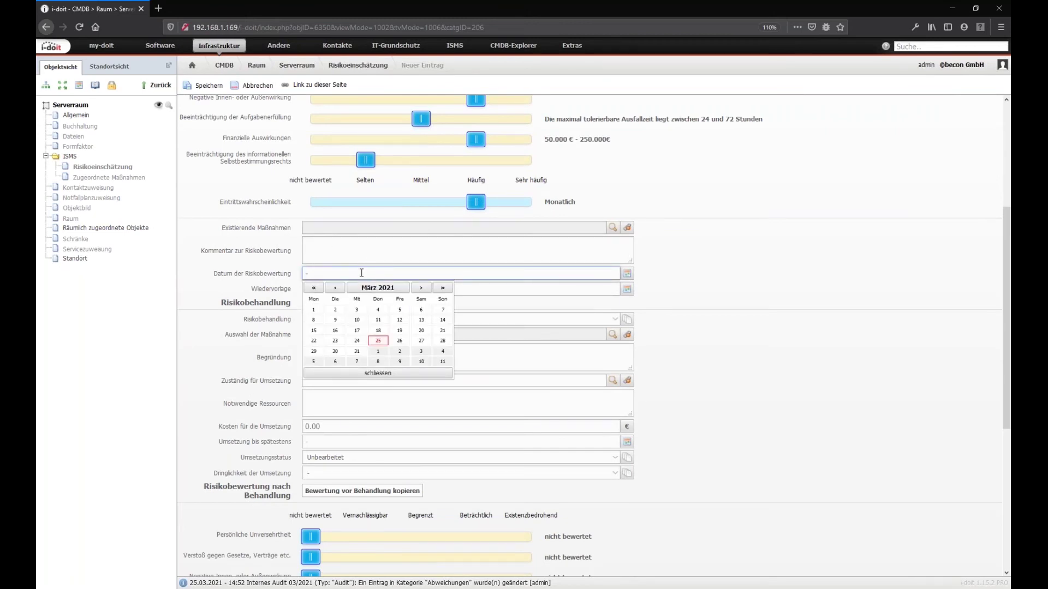
{"action": "left_click", "coordinate": [378, 343]}
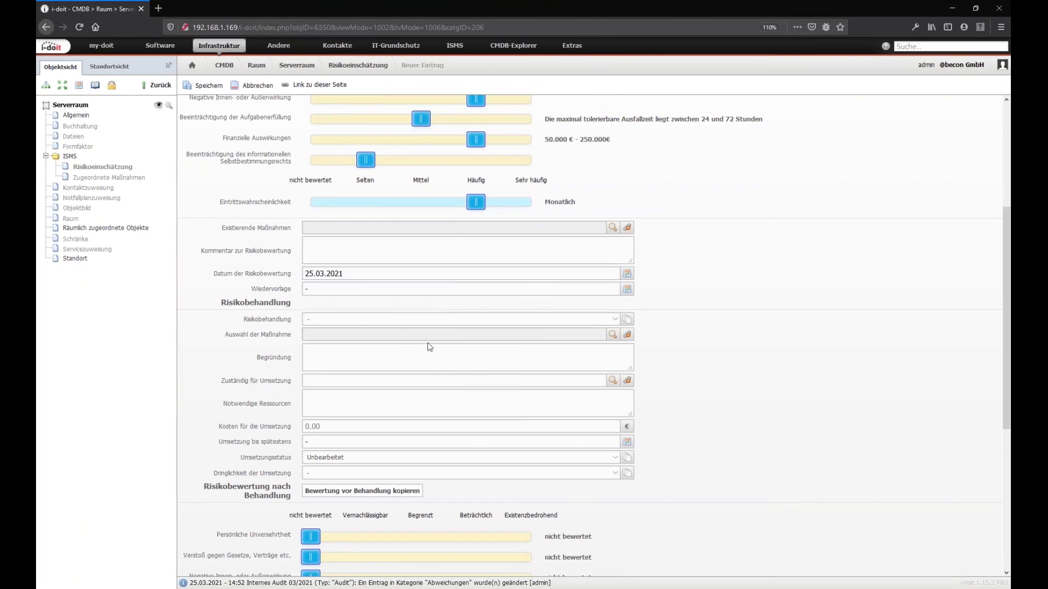
Step: Choose "Verringerung des Risikos" as the risk treatment and assign the SOA measure "Installation einer Zutrittskontrolle"
{"action": "left_click", "coordinate": [336, 321]}
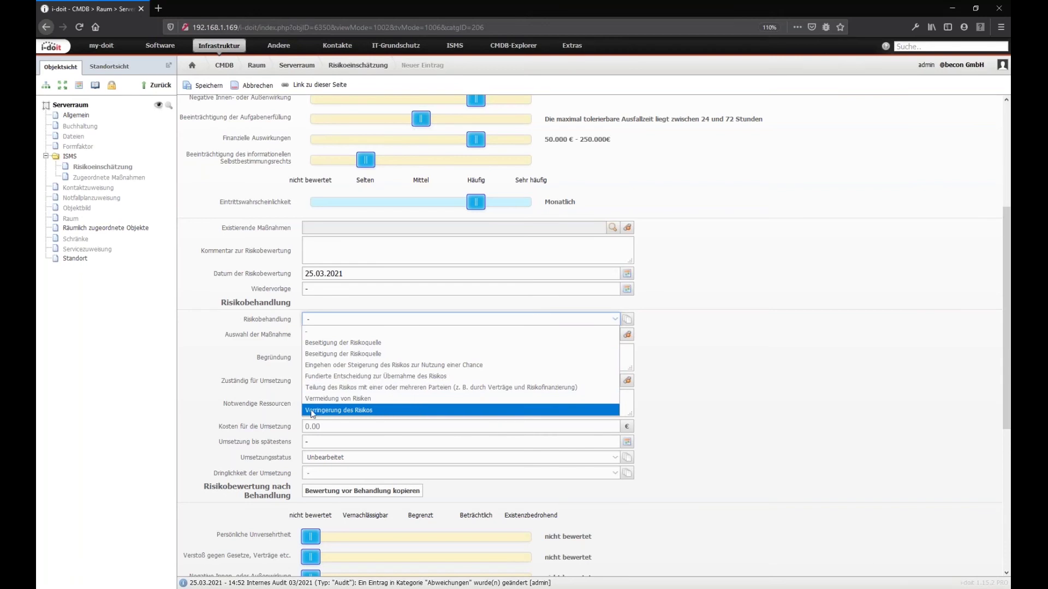
{"action": "left_click", "coordinate": [356, 414]}
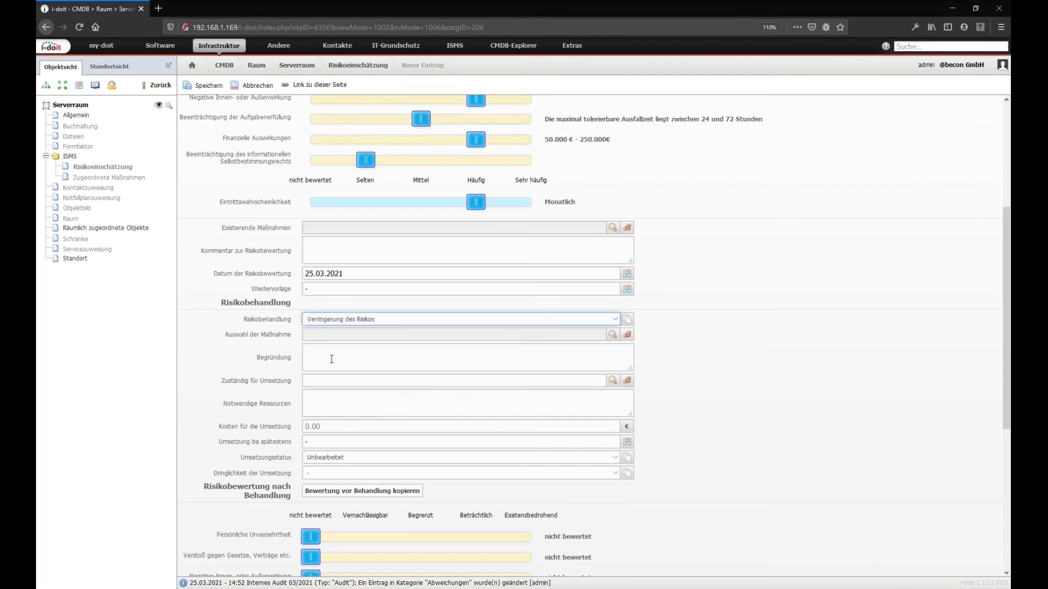
{"action": "left_click", "coordinate": [612, 336]}
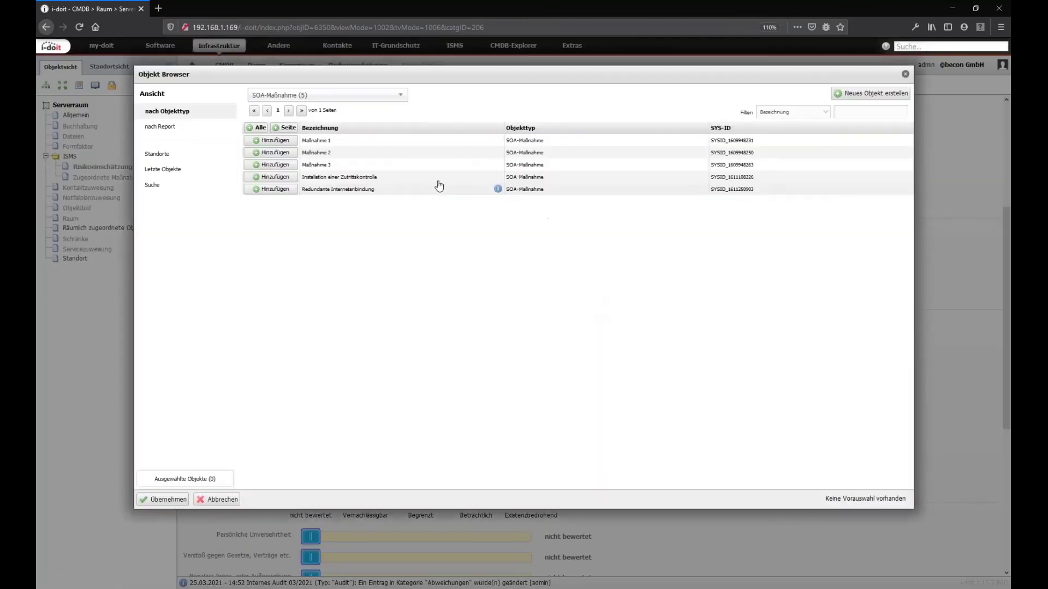
{"action": "left_click", "coordinate": [275, 177]}
{"action": "left_click", "coordinate": [162, 500]}
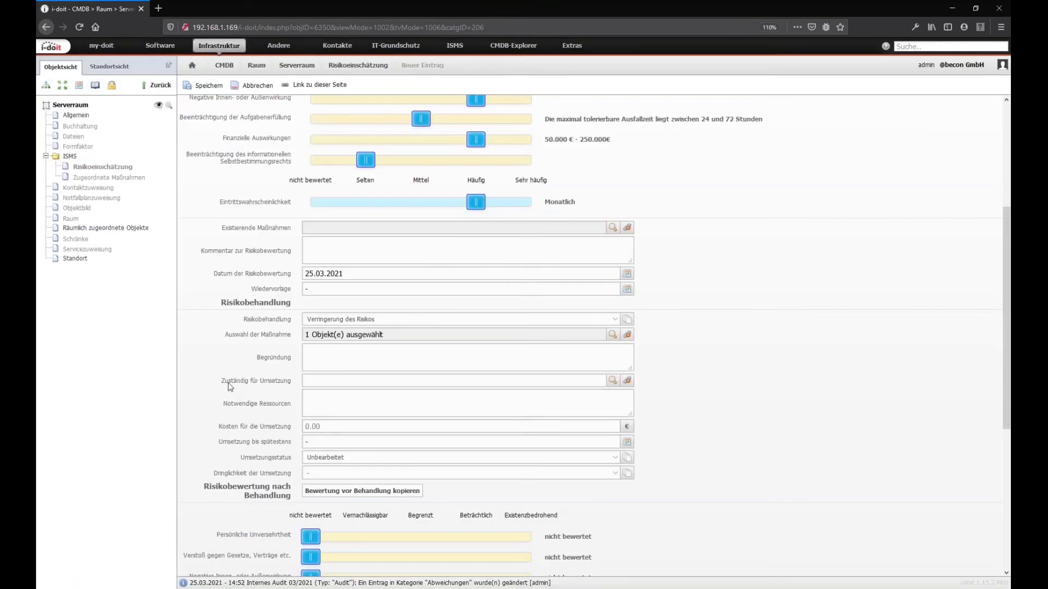
Step: Set the implementation deadline (Umsetzung bis spätestens) to 31.05.2021 and the urgency of implementation to Sehr hoch
{"action": "scroll", "coordinate": [230, 386], "scroll_direction": "down", "scroll_amount": 1}
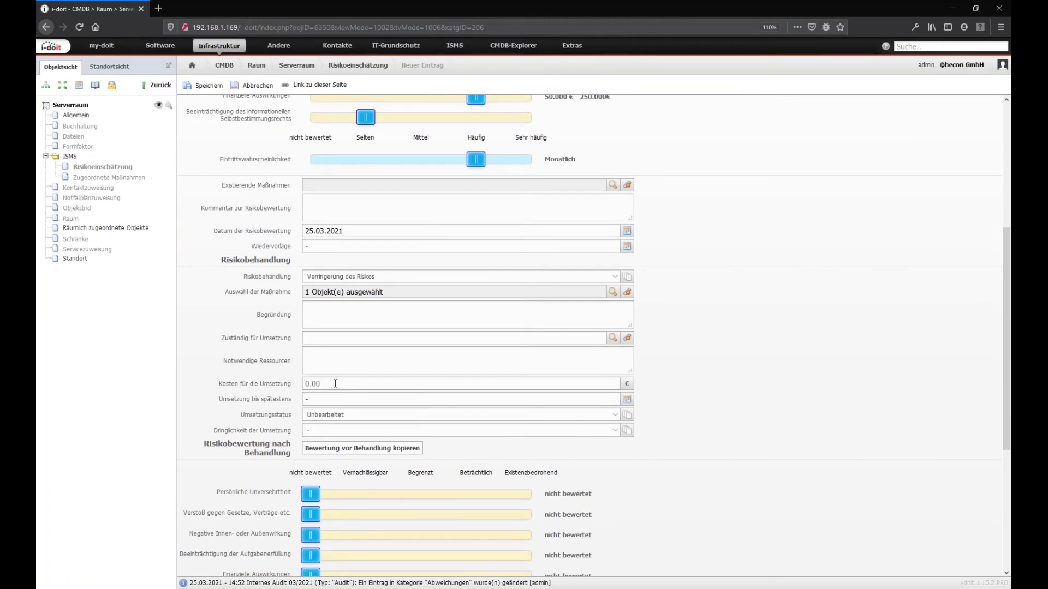
{"action": "left_click", "coordinate": [350, 398]}
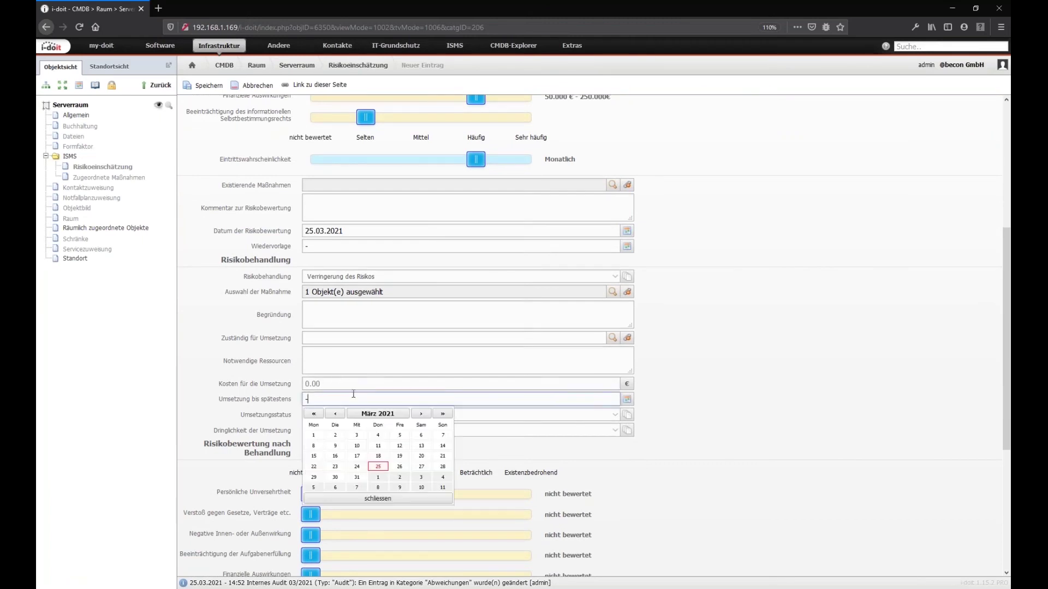
{"action": "left_click", "coordinate": [421, 415]}
{"action": "left_click", "coordinate": [421, 416]}
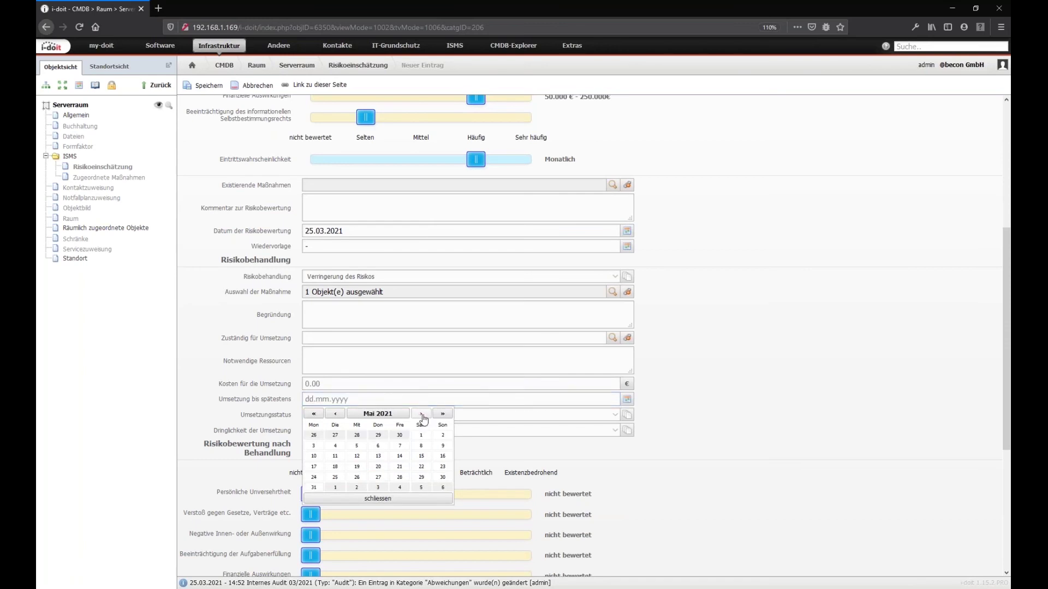
{"action": "left_click", "coordinate": [315, 488]}
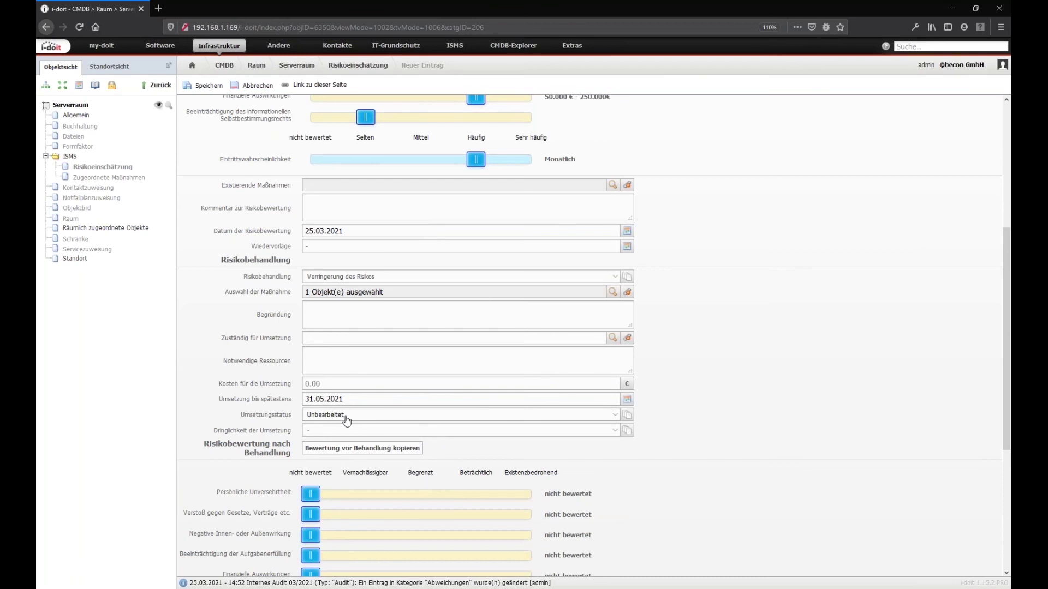
{"action": "left_click", "coordinate": [361, 431]}
{"action": "left_click", "coordinate": [345, 467]}
Step: Copy the pre-treatment rating into the risk rating after treatment (Risikobewertung nach Behandlung)
{"action": "scroll", "coordinate": [275, 418], "scroll_direction": "down", "scroll_amount": 4}
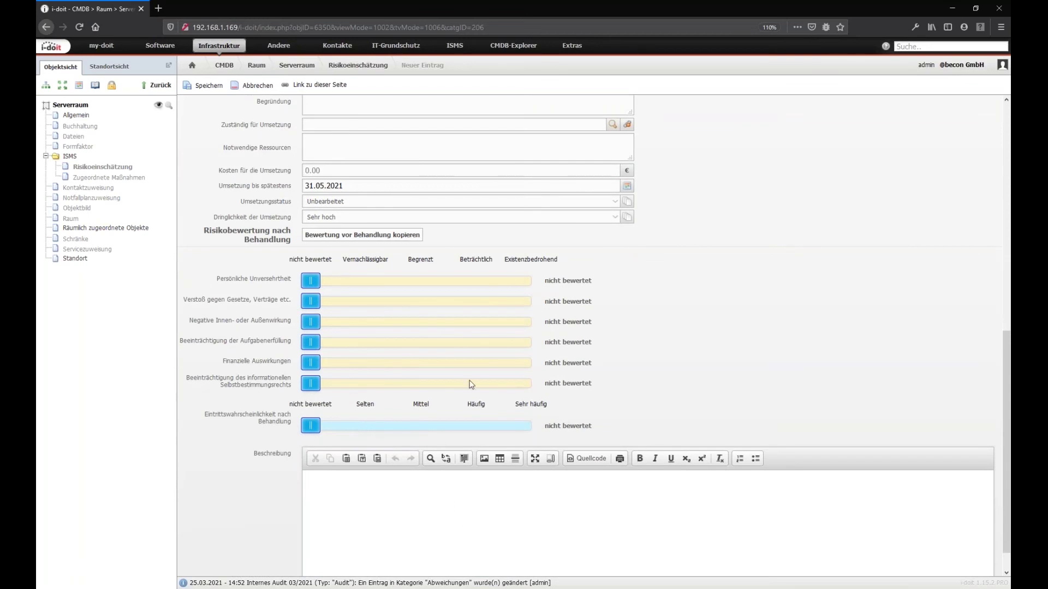
{"action": "left_click", "coordinate": [348, 236]}
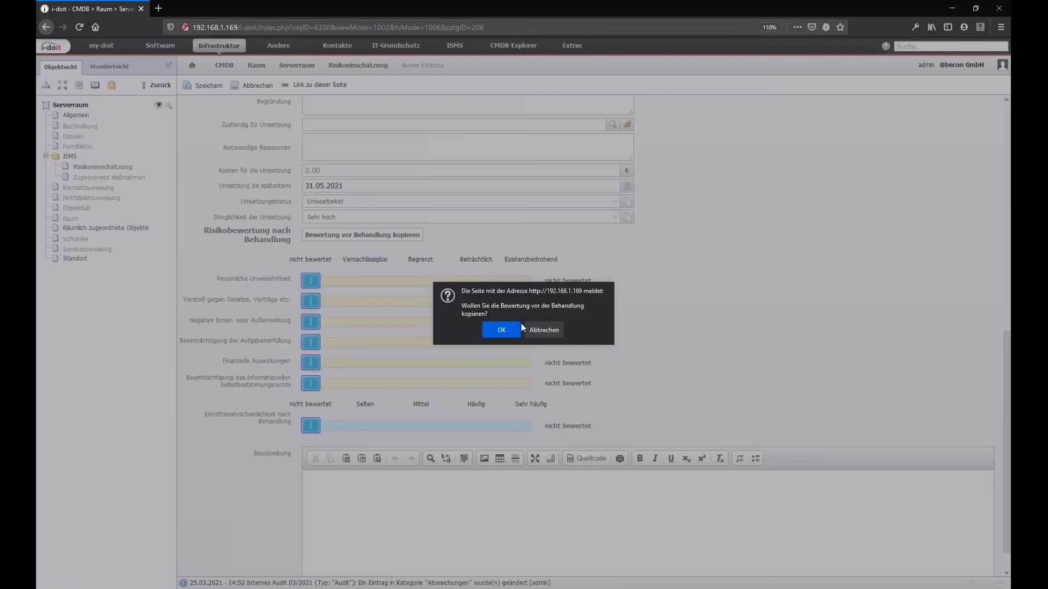
{"action": "left_click", "coordinate": [502, 329]}
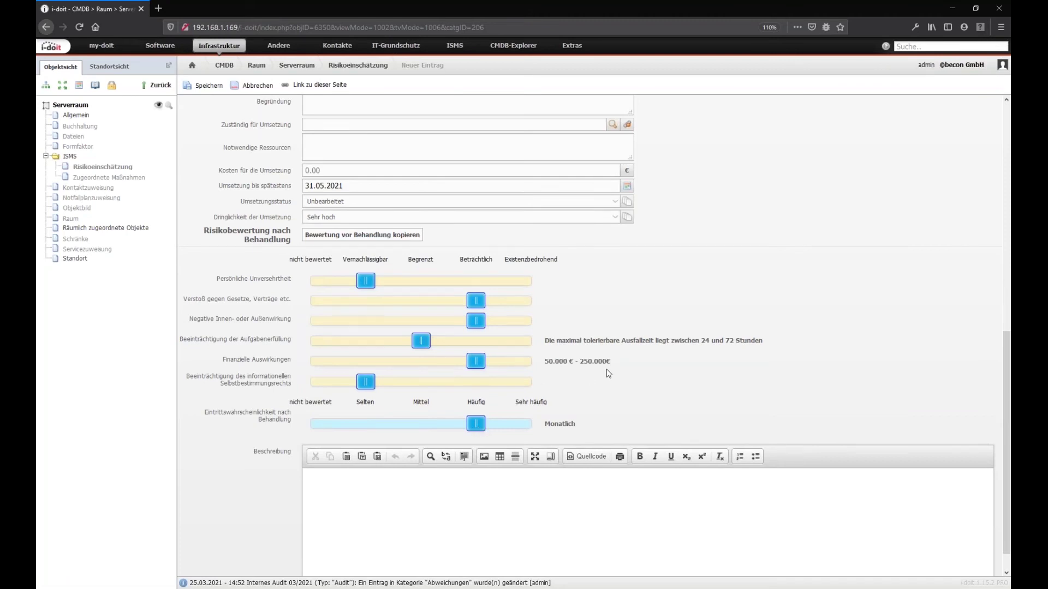
{"action": "scroll", "coordinate": [608, 373], "scroll_direction": "up", "scroll_amount": 3}
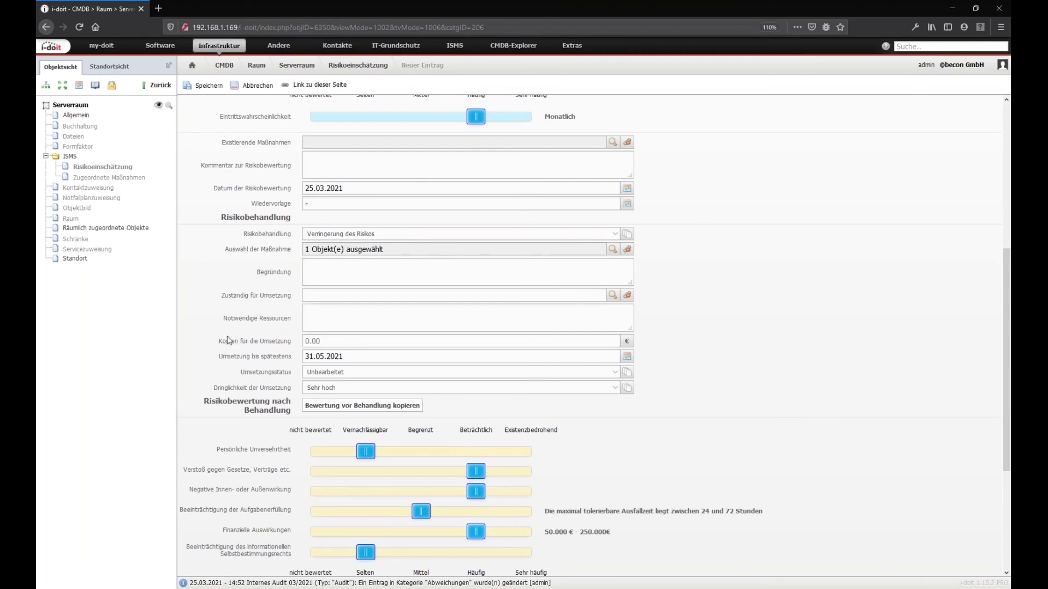
{"action": "scroll", "coordinate": [230, 338], "scroll_direction": "down", "scroll_amount": 3}
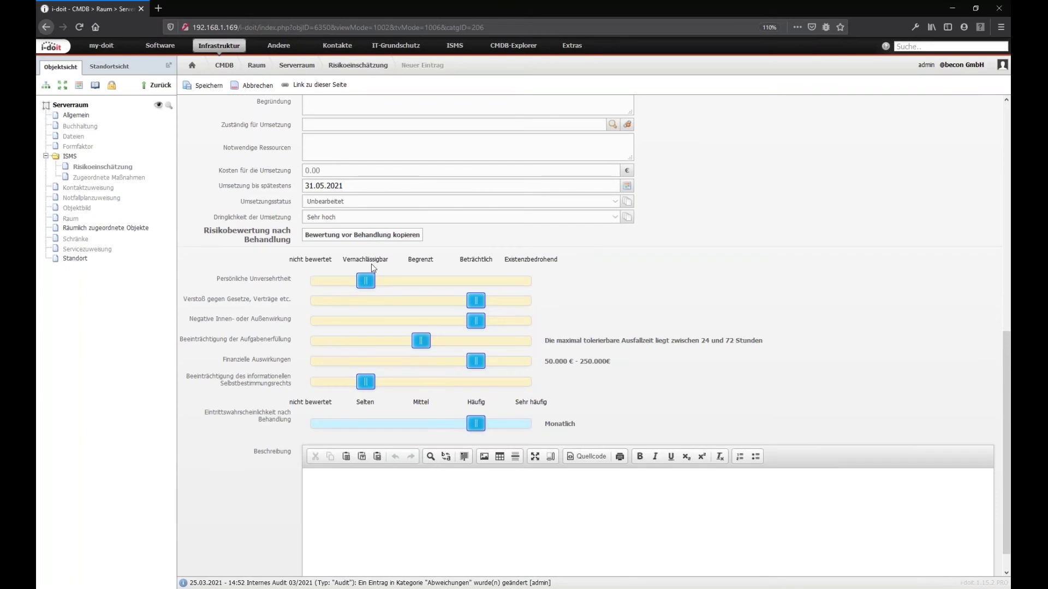
Step: Set the likelihood of occurrence after treatment to Selten, then save the entry and return to the Serverraum's Risikoeinschätzung list
{"action": "left_click_drag", "start_coordinate": [448, 426], "coordinate": [376, 426]}
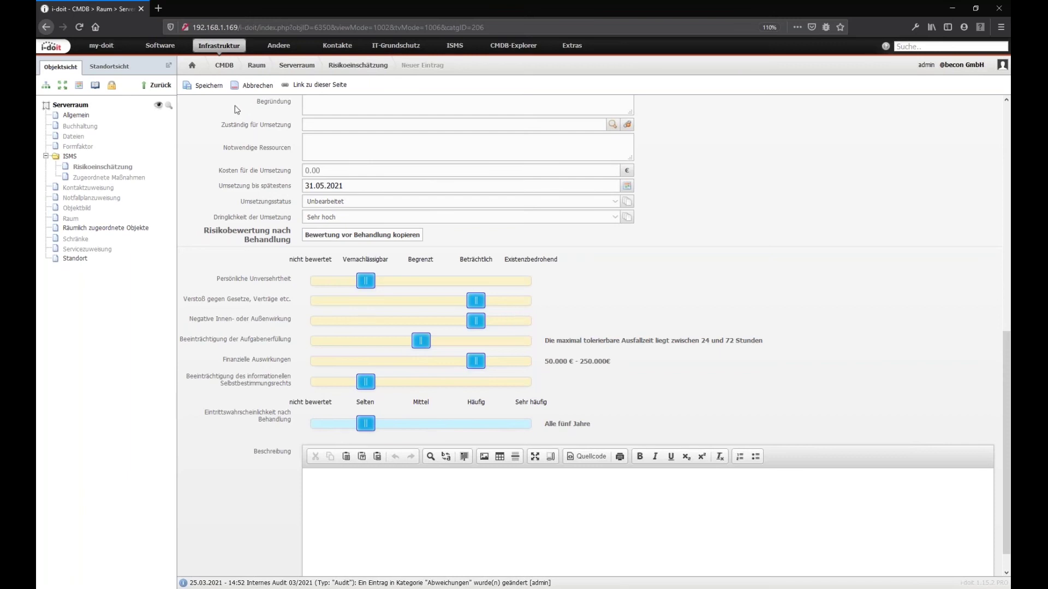
{"action": "left_click", "coordinate": [201, 87]}
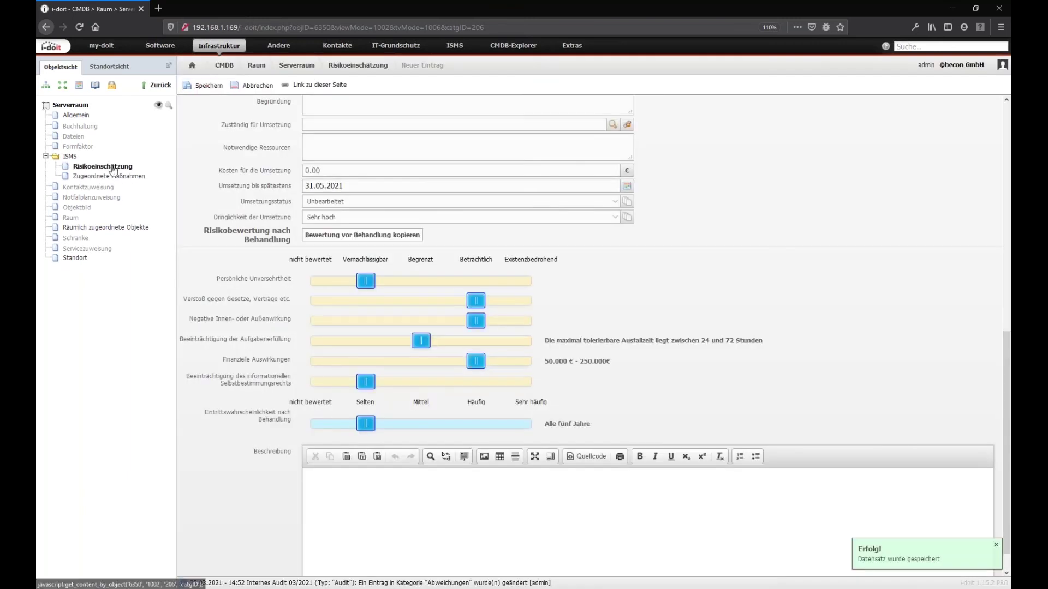
{"action": "left_click", "coordinate": [104, 166]}
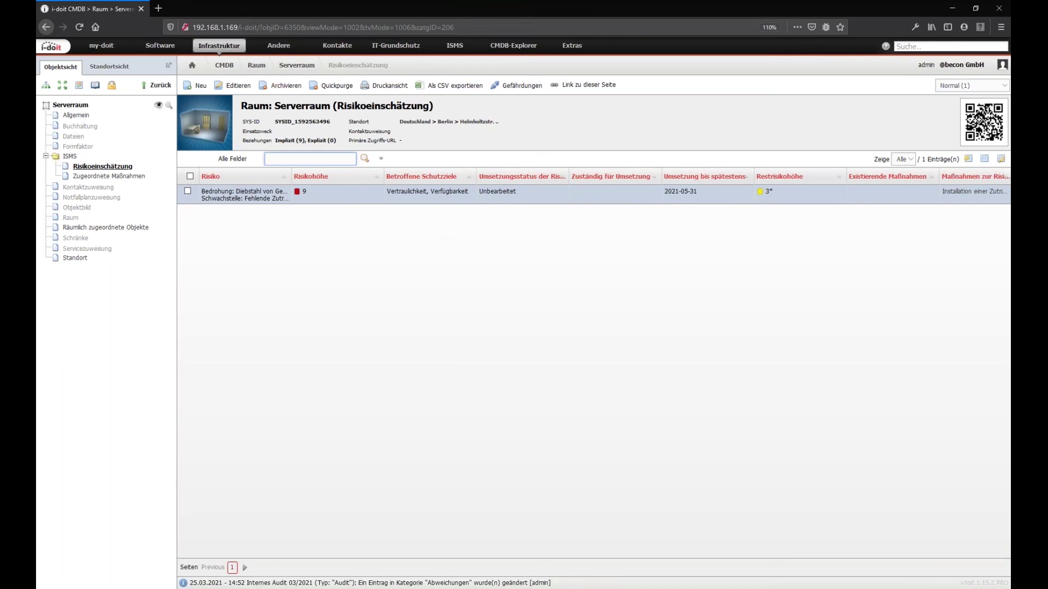
Step: Open the event "Angriff auf Exchange Server" from the ISMS list of Ereignis objects
{"action": "left_click", "coordinate": [454, 46]}
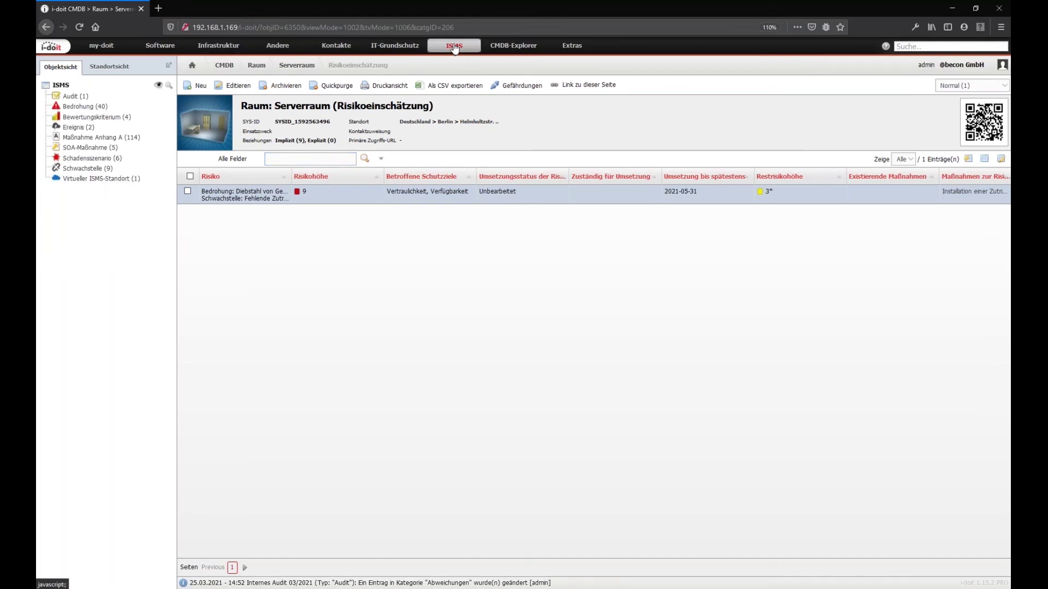
{"action": "left_click", "coordinate": [76, 129]}
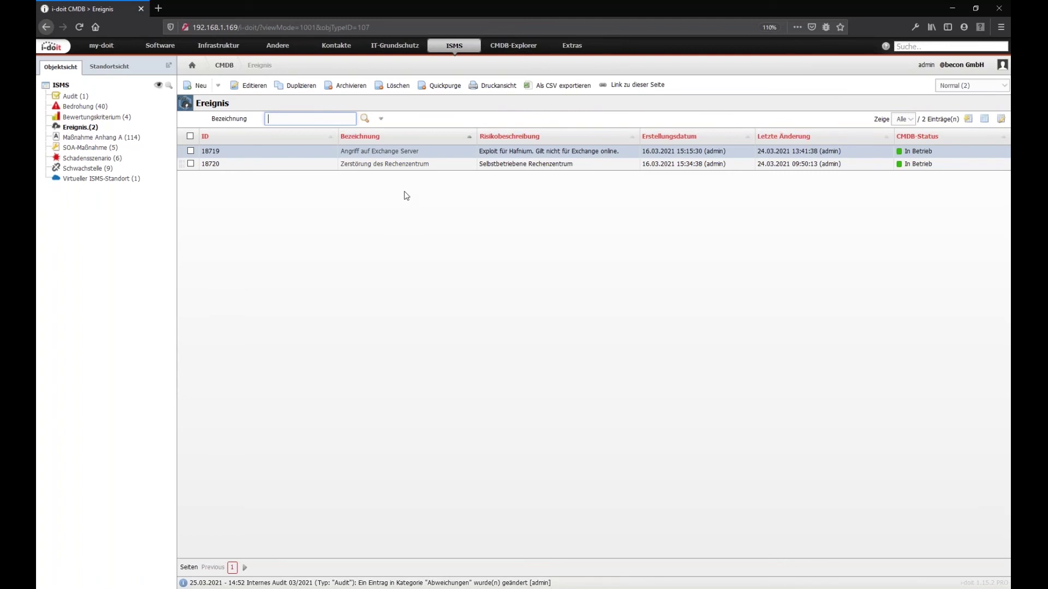
{"action": "mouse_move", "coordinate": [373, 168]}
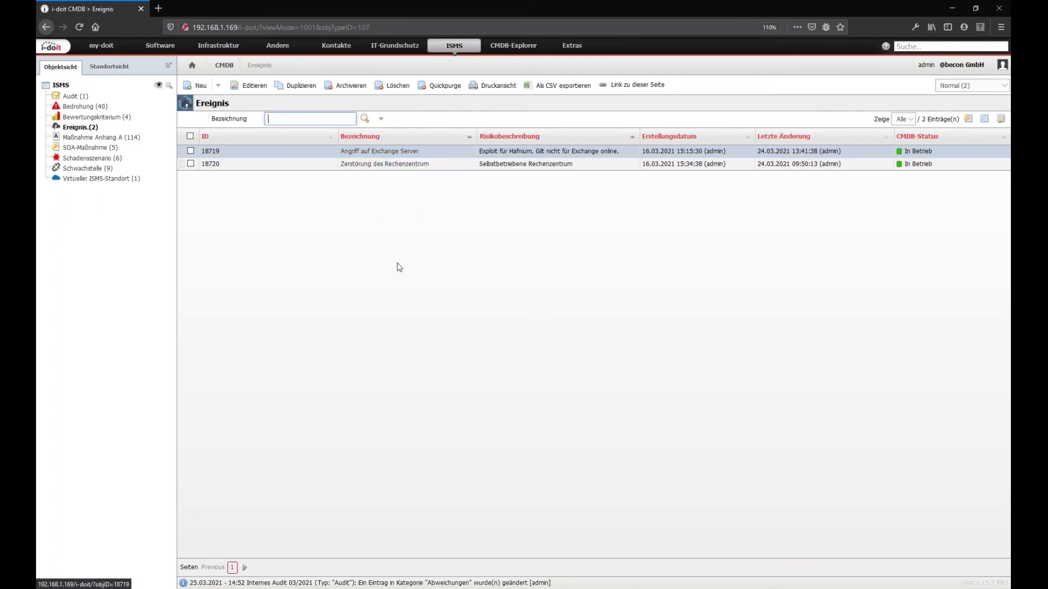
{"action": "left_click", "coordinate": [379, 152]}
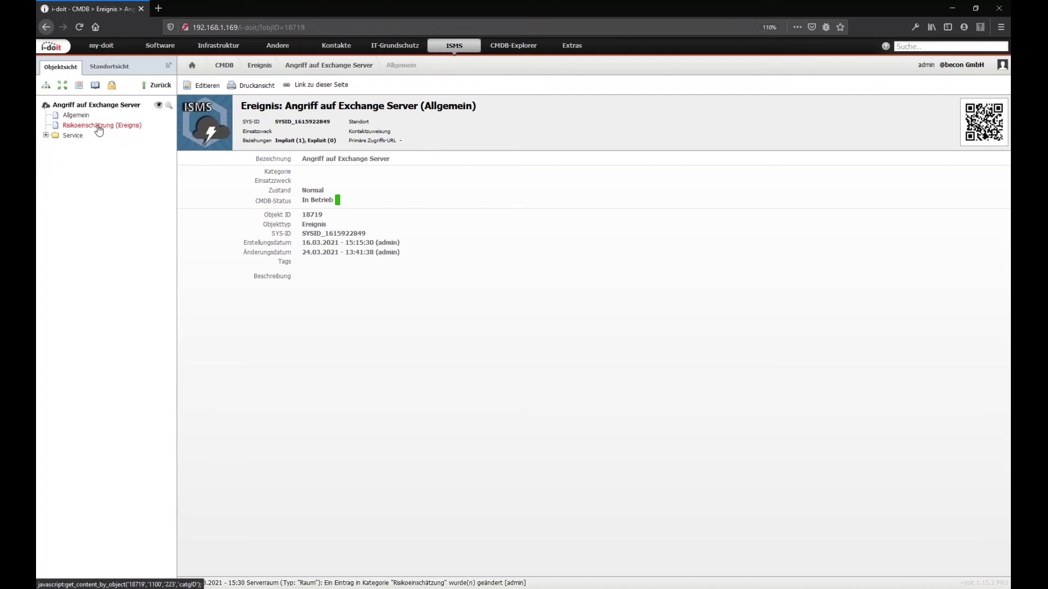
Step: Open the event's Risikoeinschätzung (Ereignis) in edit mode and examine its Risikobeschreibung and Risikoquelle
{"action": "left_click_drag", "start_coordinate": [285, 106], "coordinate": [418, 105]}
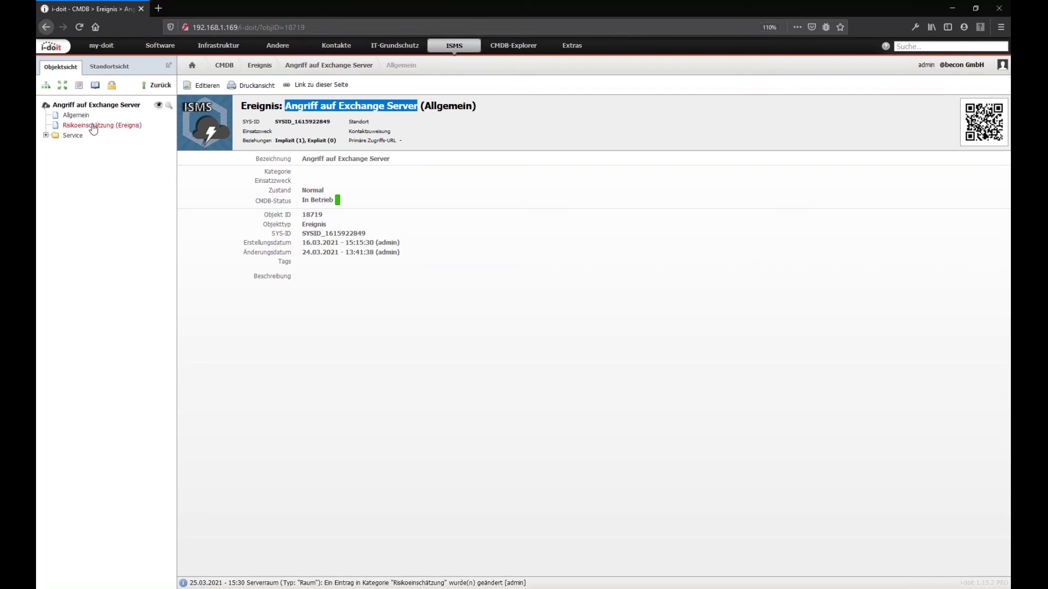
{"action": "left_click", "coordinate": [111, 126]}
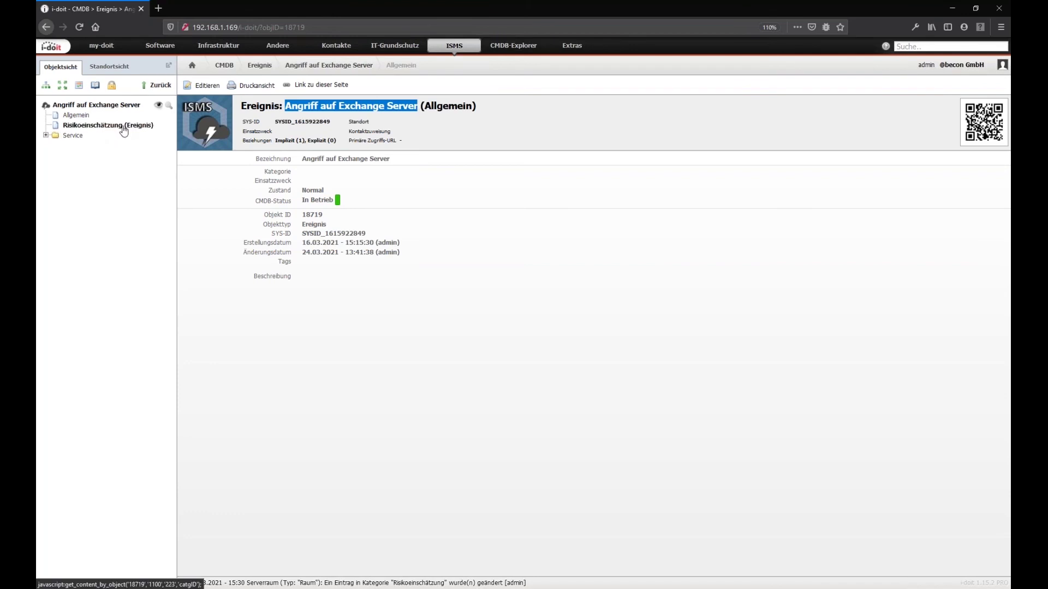
{"action": "left_click", "coordinate": [205, 87]}
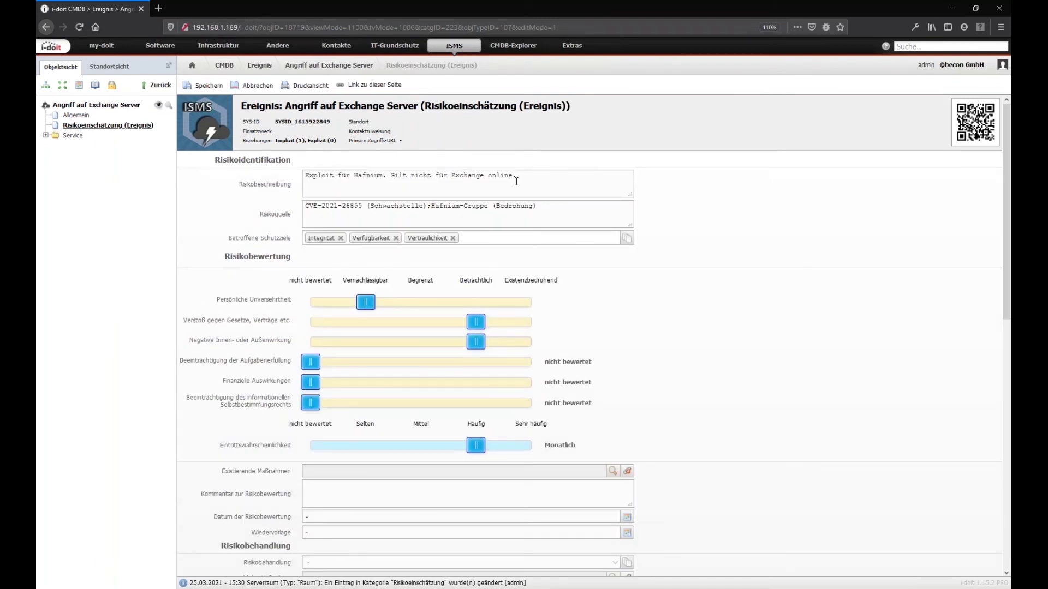
{"action": "left_click", "coordinate": [536, 176]}
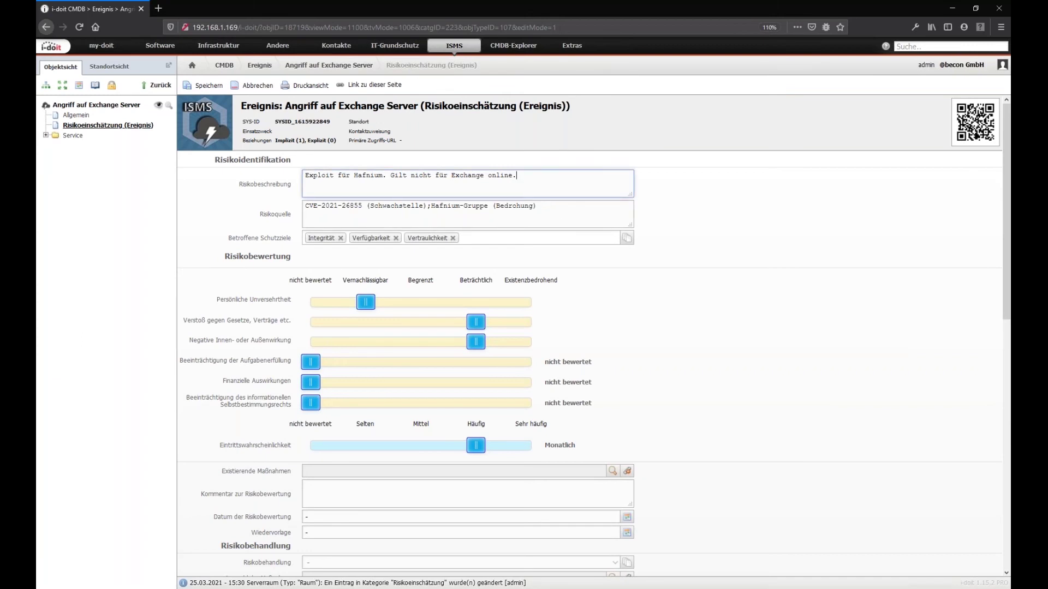
{"action": "left_click_drag", "start_coordinate": [306, 176], "coordinate": [562, 173]}
{"action": "left_click", "coordinate": [399, 182]}
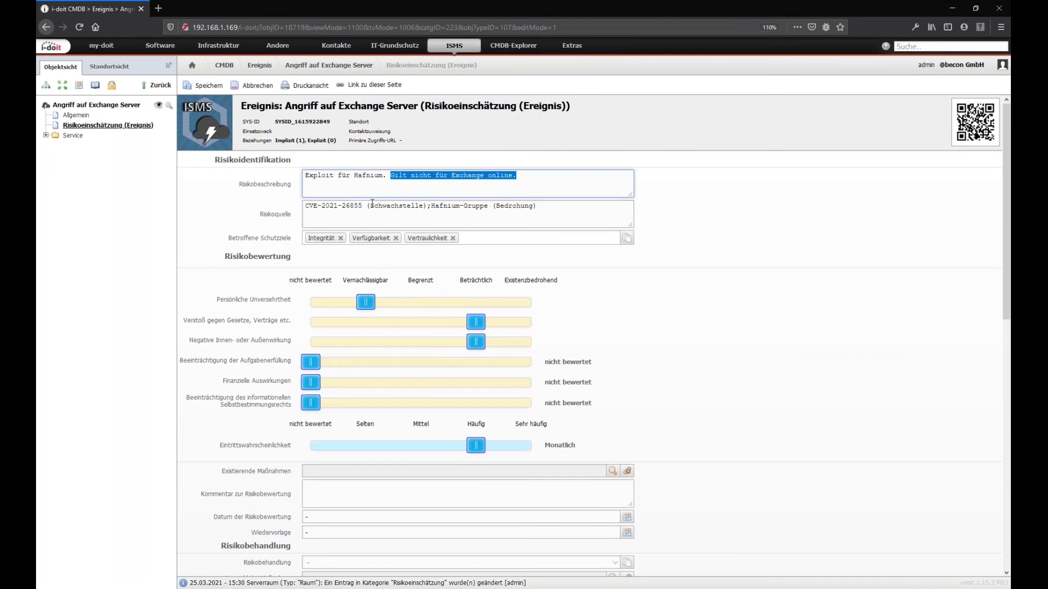
{"action": "left_click_drag", "start_coordinate": [363, 206], "coordinate": [283, 207]}
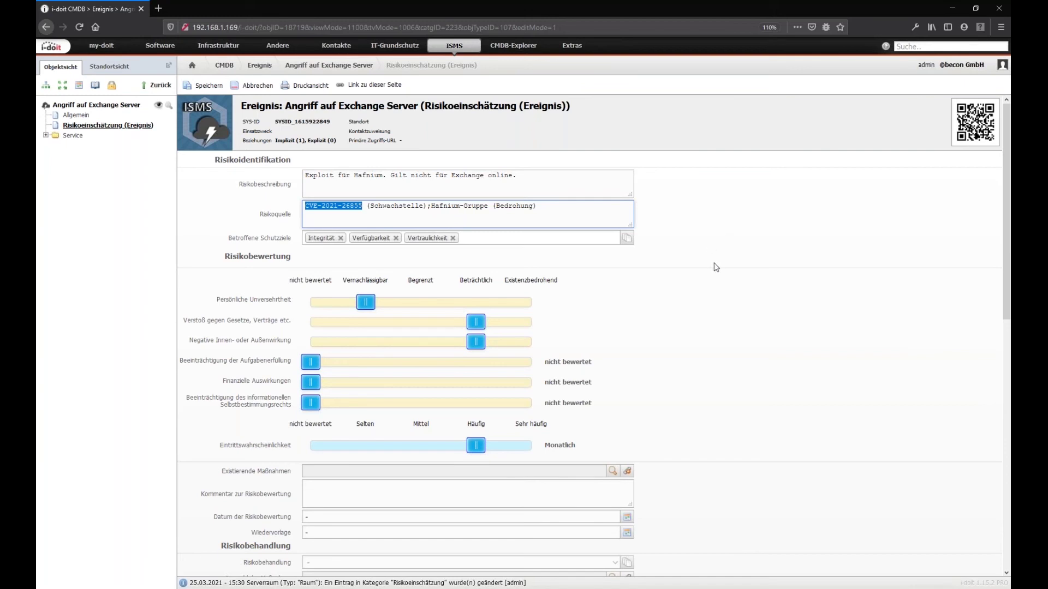
Step: Review the rating, treatment and post-treatment sections of the Exchange Server event's risk assessment, then return to its read-only view
{"action": "scroll", "coordinate": [715, 267], "scroll_direction": "down", "scroll_amount": 1}
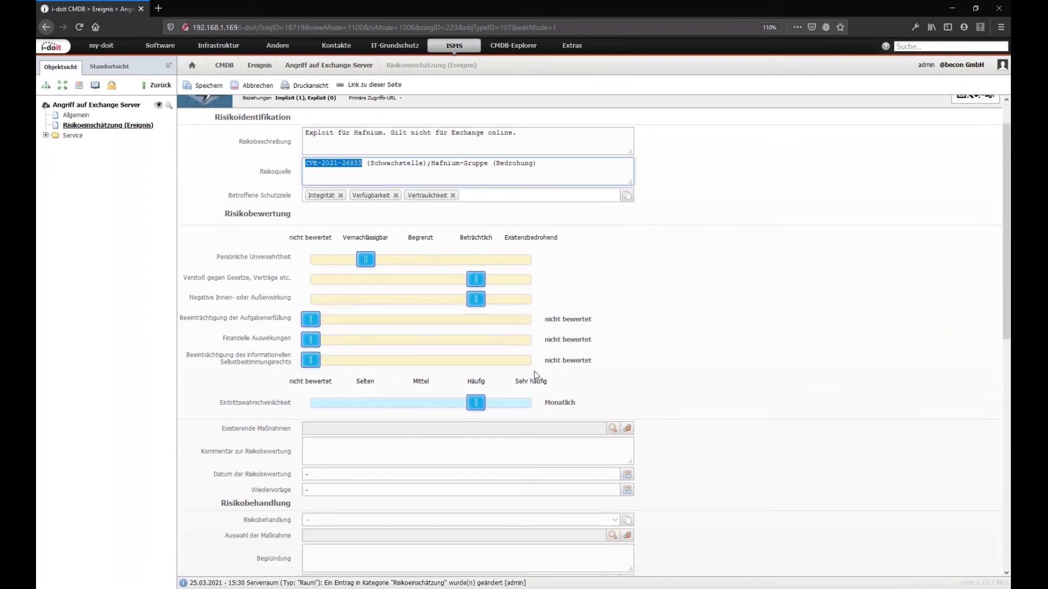
{"action": "scroll", "coordinate": [587, 301], "scroll_direction": "down", "scroll_amount": 8}
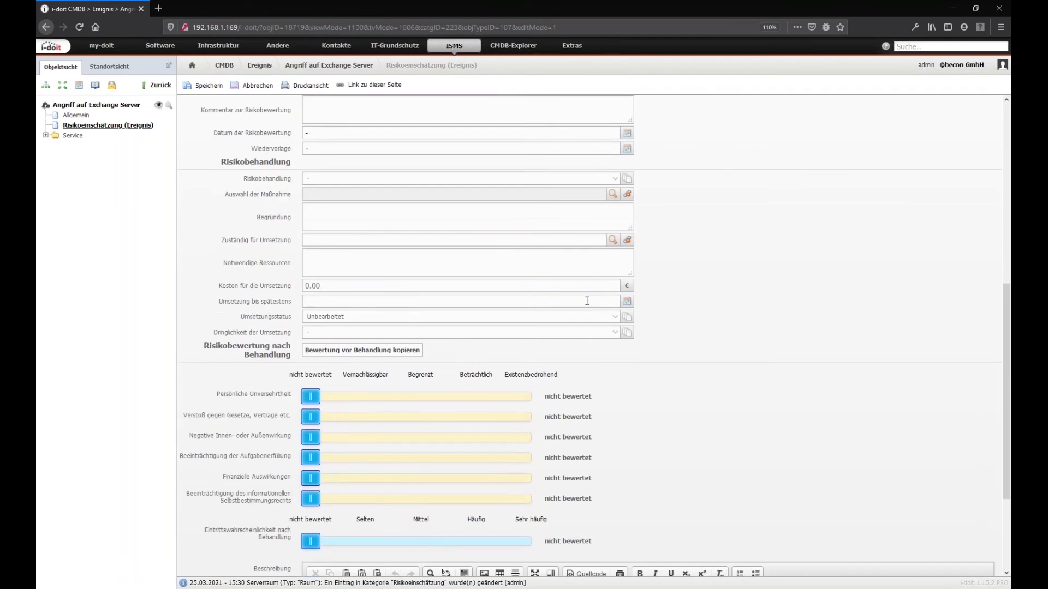
{"action": "scroll", "coordinate": [587, 301], "scroll_direction": "down", "scroll_amount": 3}
{"action": "scroll", "coordinate": [592, 284], "scroll_direction": "up", "scroll_amount": 12}
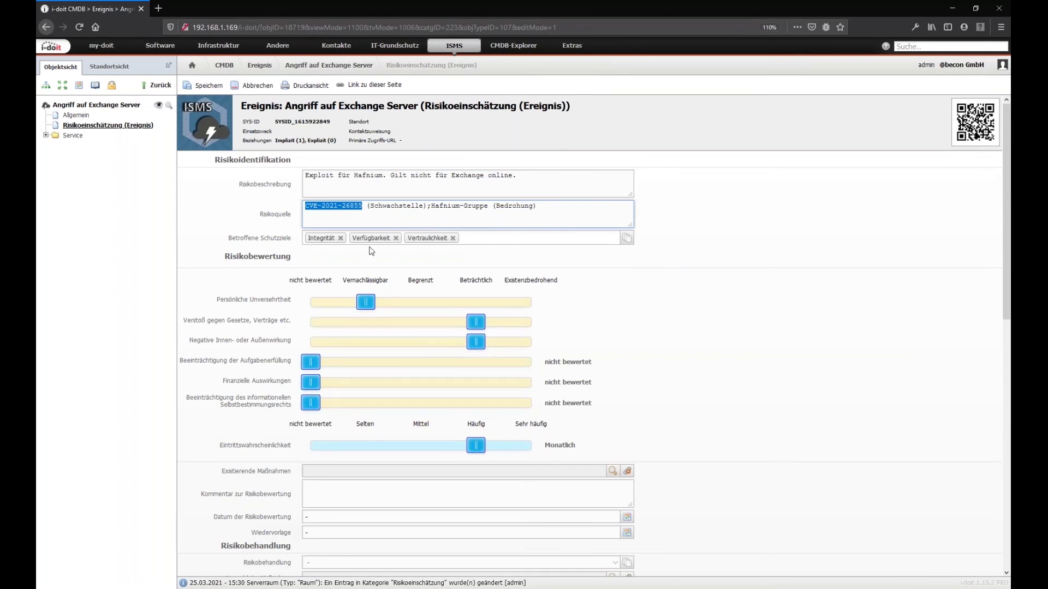
{"action": "left_click", "coordinate": [109, 128]}
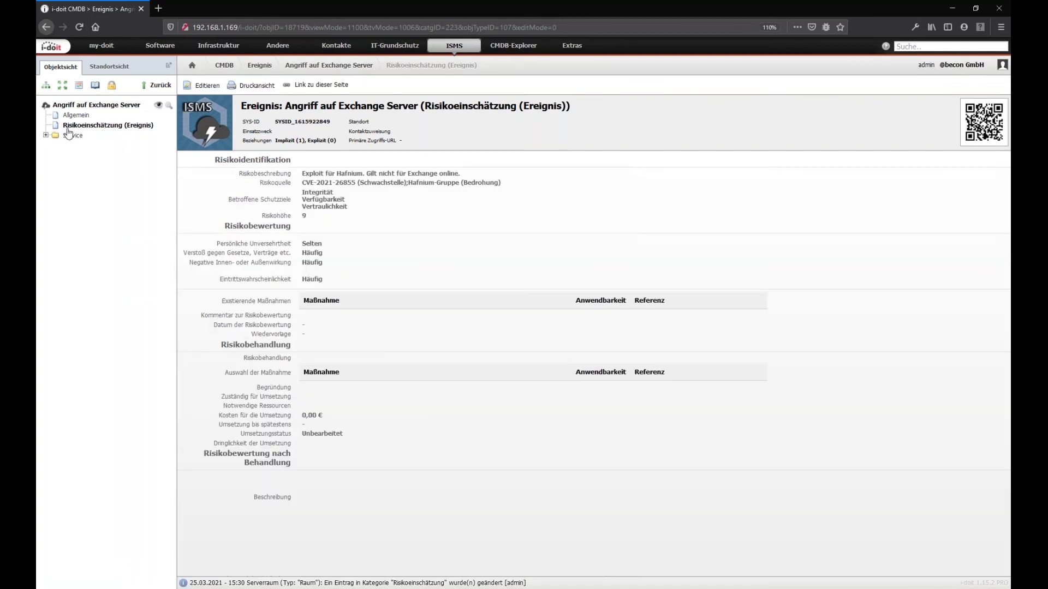
Step: List the event's Service Komponenten, open the linked Mail service and return to the component list
{"action": "left_click", "coordinate": [46, 135]}
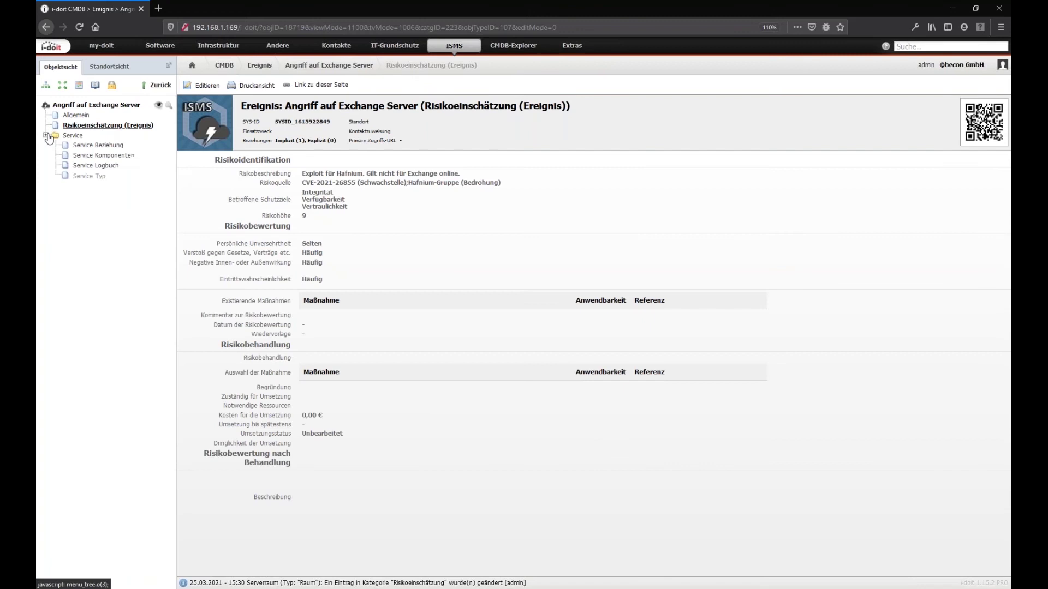
{"action": "left_click", "coordinate": [99, 157]}
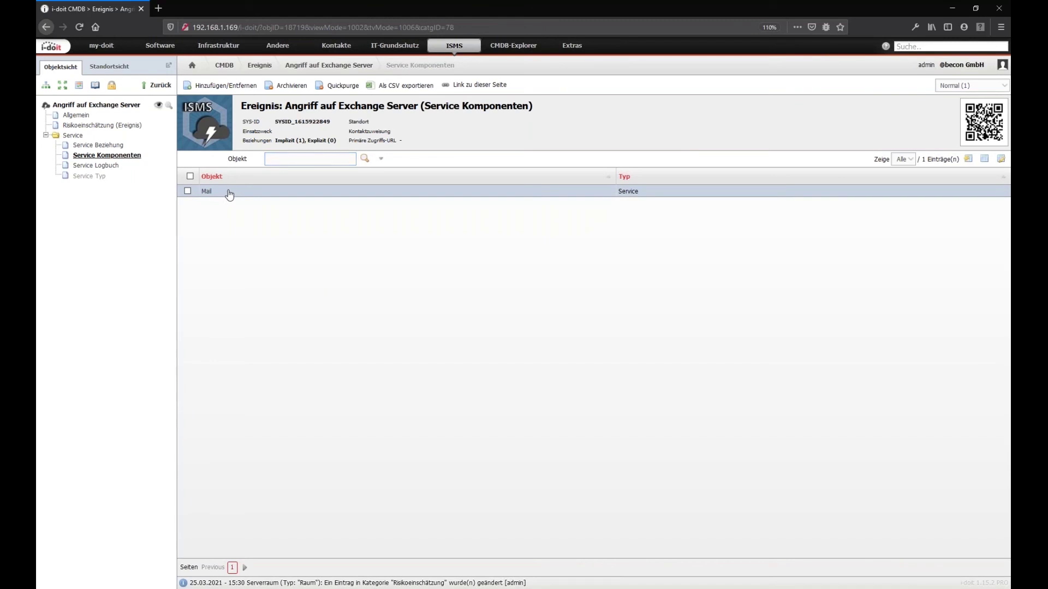
{"action": "left_click", "coordinate": [206, 193]}
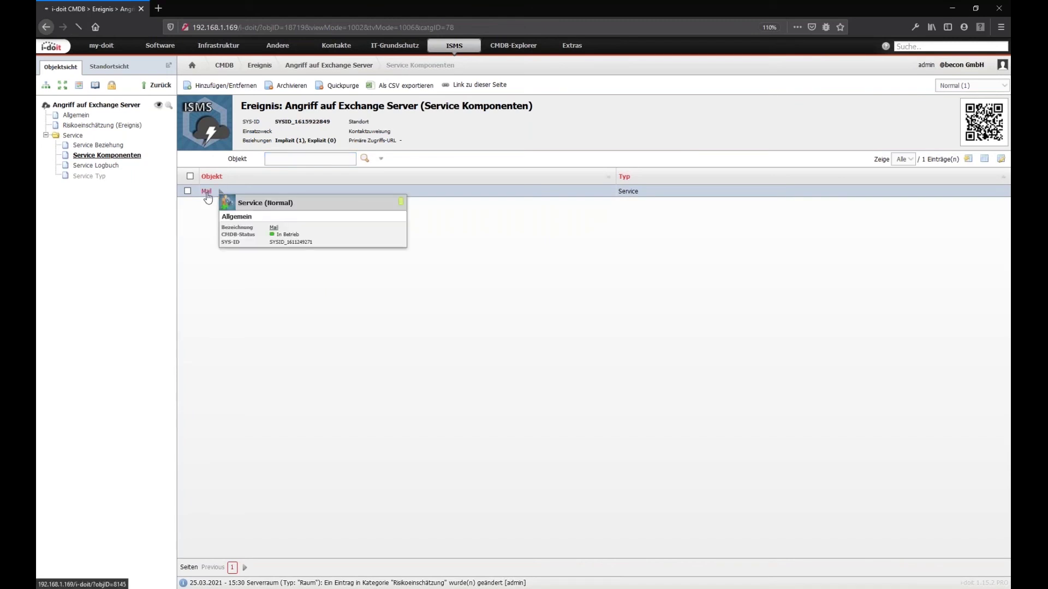
{"action": "left_click", "coordinate": [46, 27]}
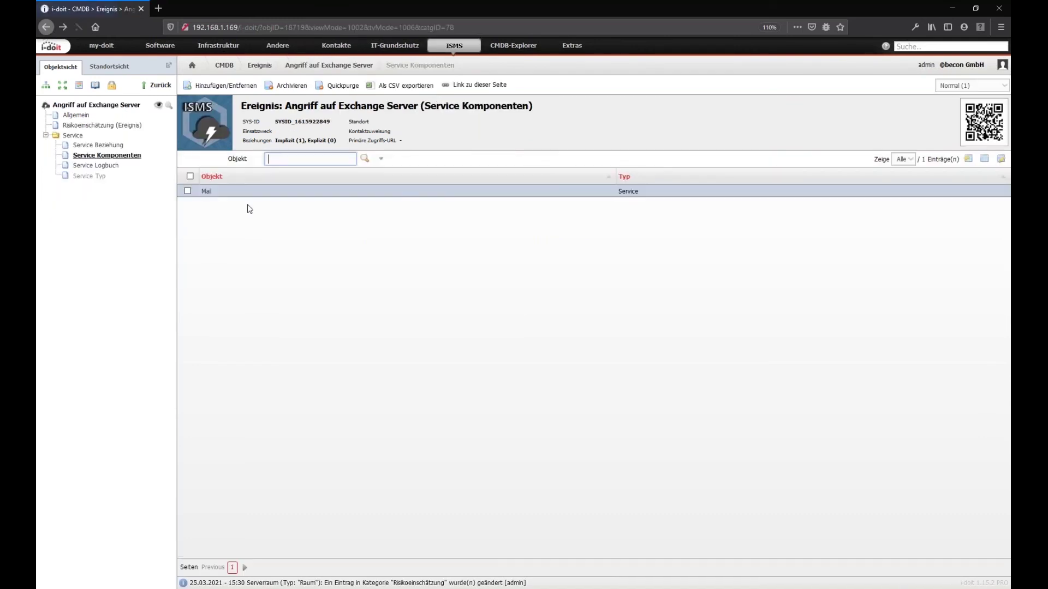
{"action": "mouse_move", "coordinate": [207, 193]}
Step: Display the Exchange Server event's dependencies in the CMDB-Explorer and set the Mail service as the root object
{"action": "left_click", "coordinate": [46, 87]}
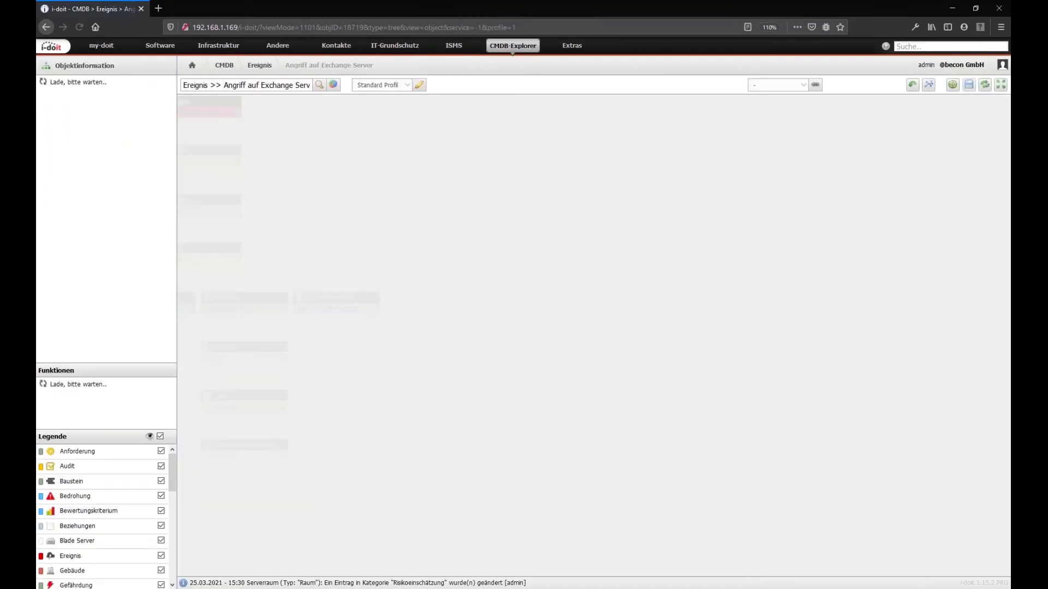
{"action": "left_click_drag", "start_coordinate": [608, 328], "coordinate": [556, 137]}
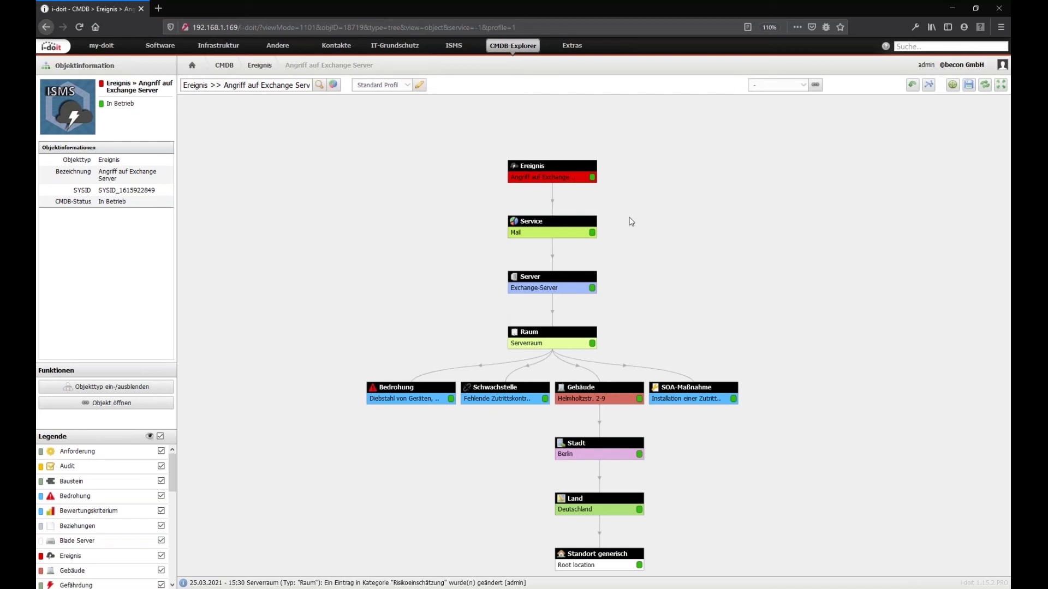
{"action": "left_click", "coordinate": [553, 229]}
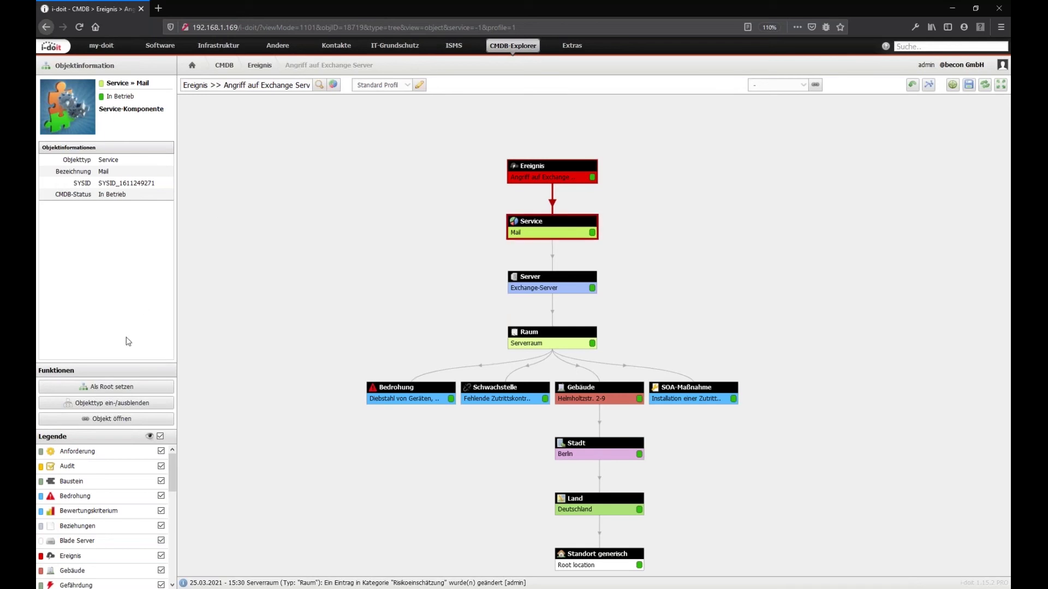
{"action": "left_click", "coordinate": [110, 391]}
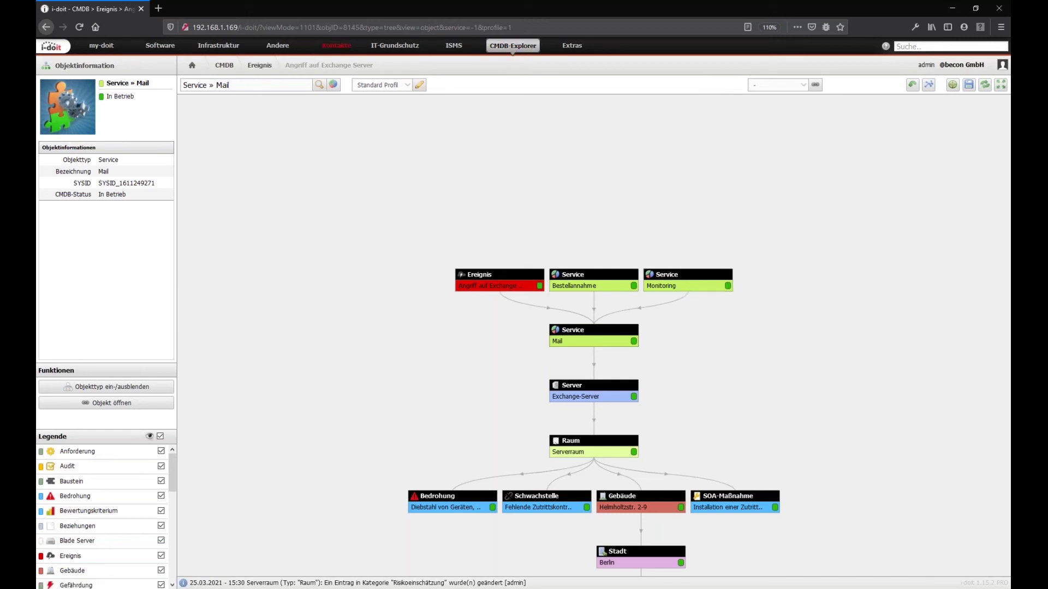
Step: Open the event "Zerstörung des Rechenzentrum" from the ISMS Ereignis list and show its Risikoeinschätzung (Ereignis)
{"action": "left_click", "coordinate": [355, 46]}
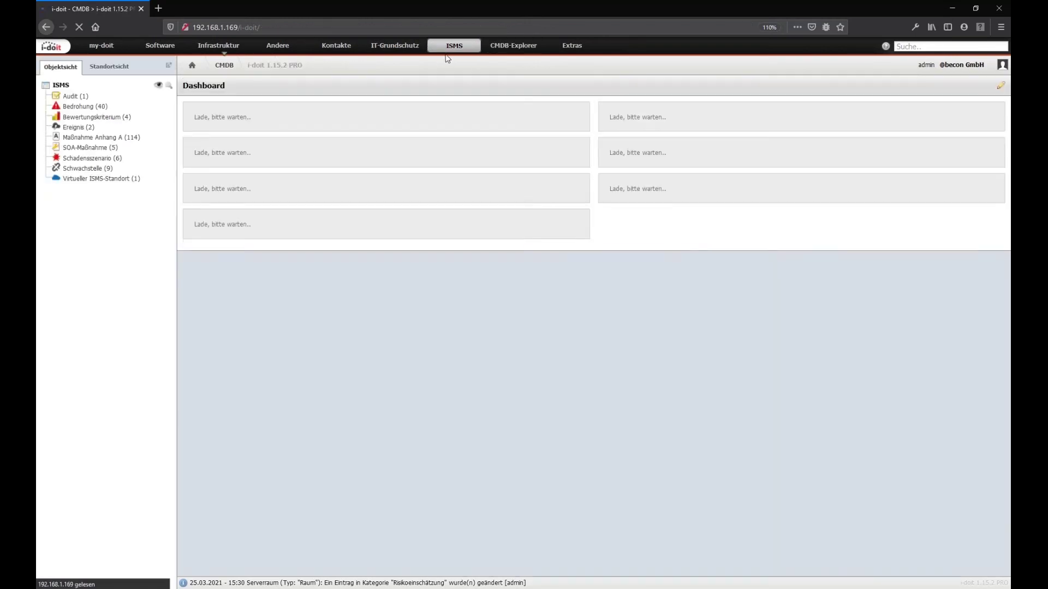
{"action": "left_click", "coordinate": [75, 129]}
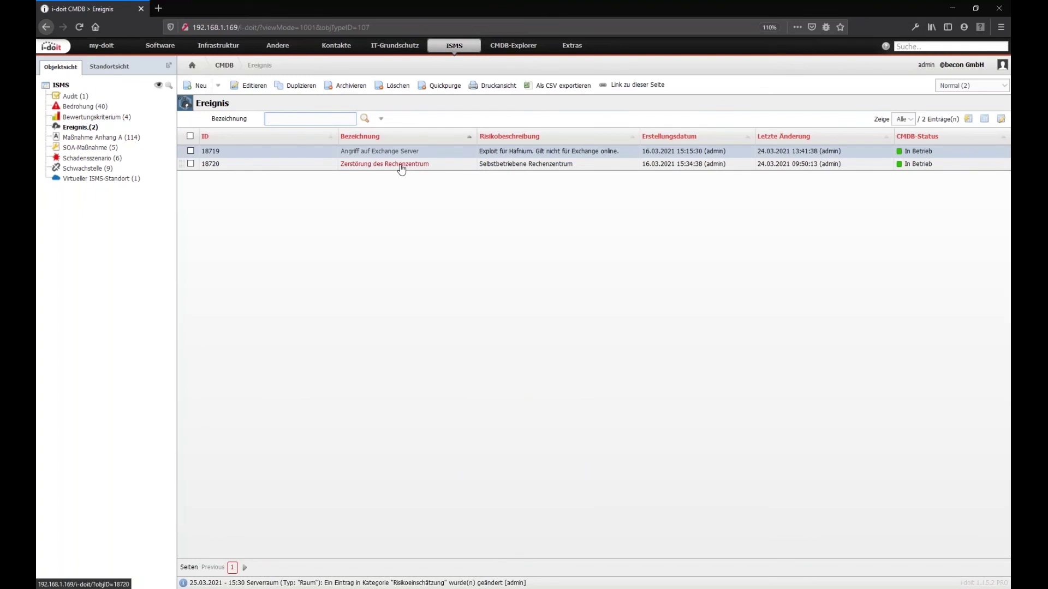
{"action": "left_click", "coordinate": [410, 165]}
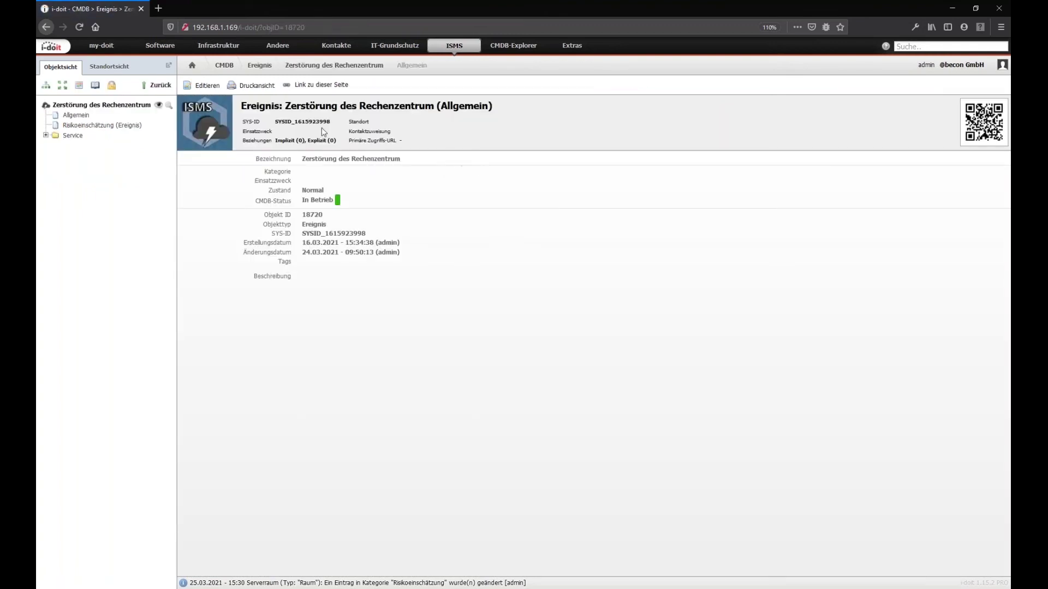
{"action": "left_click", "coordinate": [103, 129]}
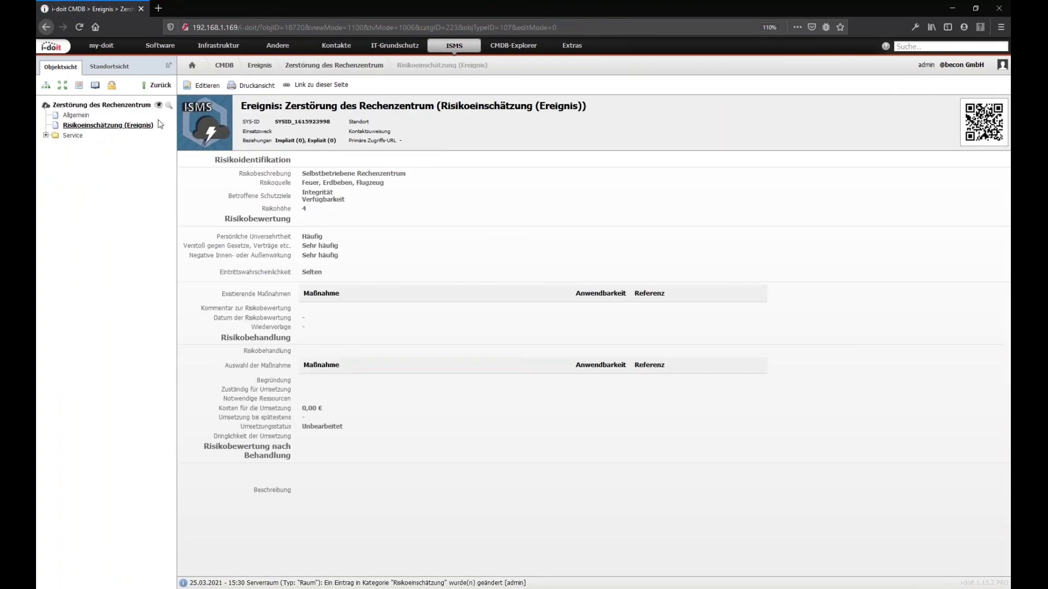
Step: Put the event's risk assessment into edit mode and review its Risikobeschreibung, Risikoquelle and Risikobewertung
{"action": "left_click", "coordinate": [203, 86]}
{"action": "left_click_drag", "start_coordinate": [437, 176], "coordinate": [275, 162]}
{"action": "left_click", "coordinate": [459, 176]}
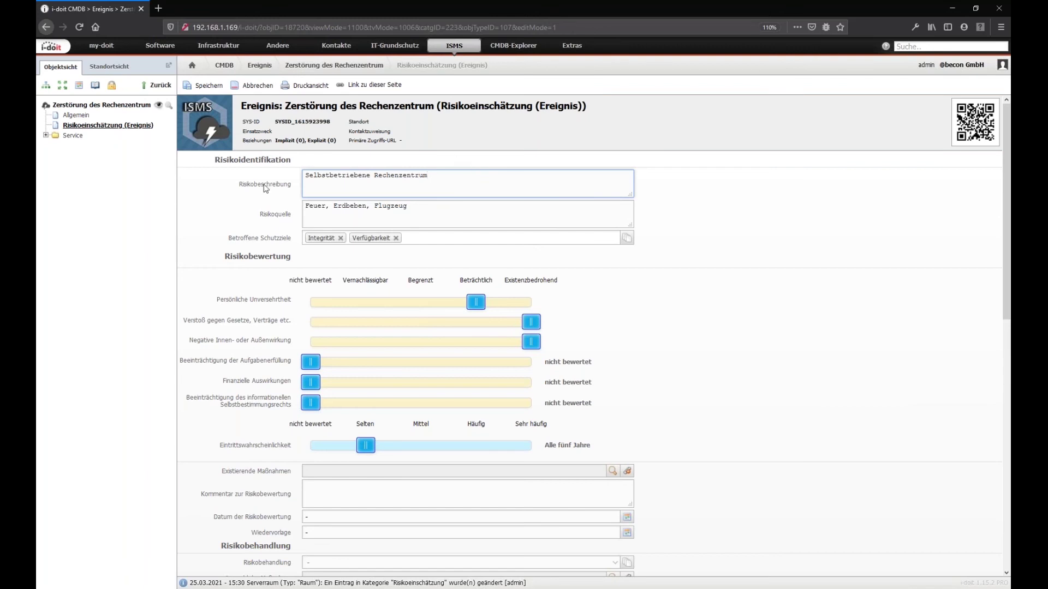
{"action": "scroll", "coordinate": [267, 196], "scroll_direction": "down", "scroll_amount": 1}
{"action": "scroll", "coordinate": [268, 203], "scroll_direction": "up", "scroll_amount": 1}
{"action": "left_click", "coordinate": [418, 207]}
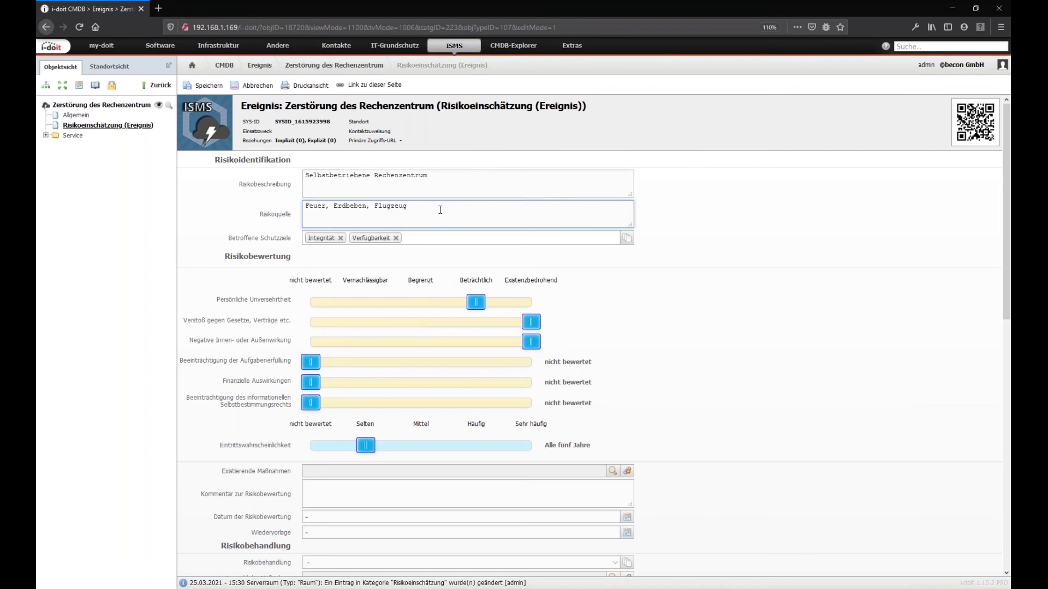
{"action": "scroll", "coordinate": [437, 210], "scroll_direction": "down", "scroll_amount": 3}
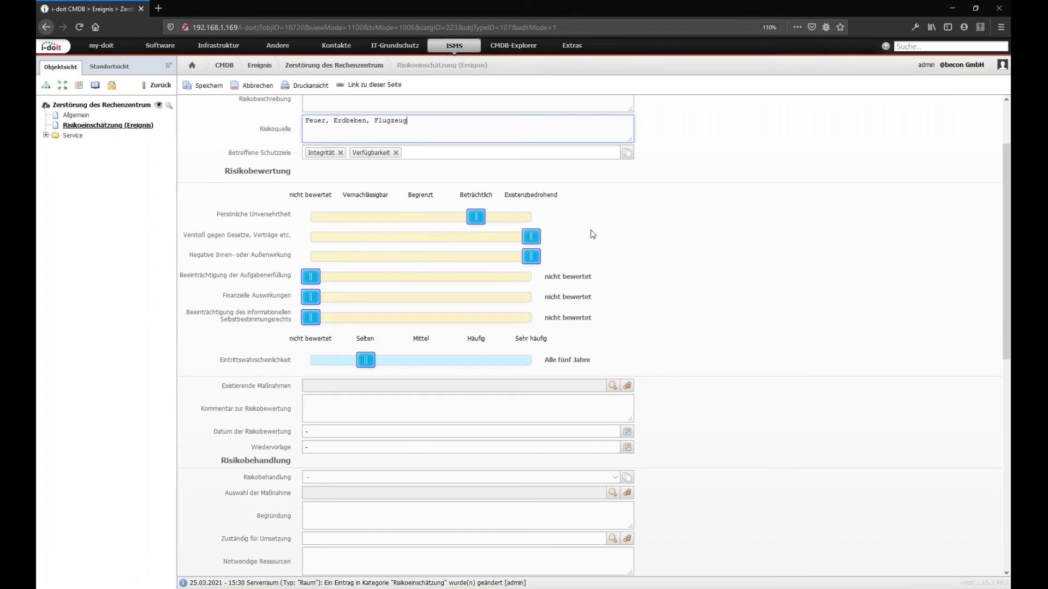
{"action": "scroll", "coordinate": [605, 221], "scroll_direction": "up", "scroll_amount": 3}
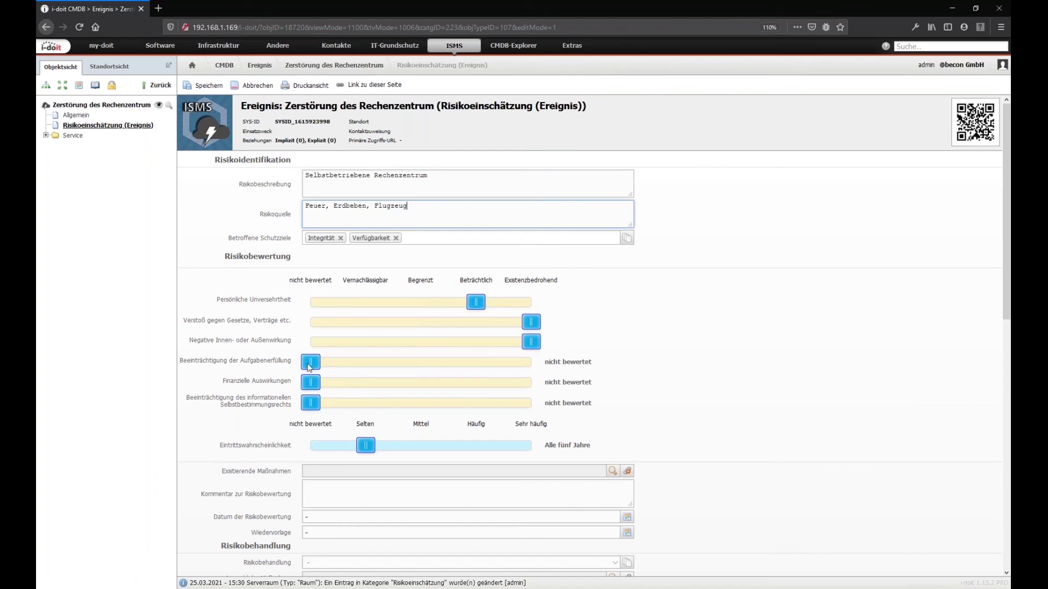
Step: Rate Beeinträchtigung der Aufgabenerfüllung as Beträchtlich, Finanzielle Auswirkungen as Existenzbedrohend and Beeinträchtigung des informationellen Selbstbestimmungsrechts as Vernachlässigbar
{"action": "left_click_drag", "start_coordinate": [310, 366], "coordinate": [482, 364]}
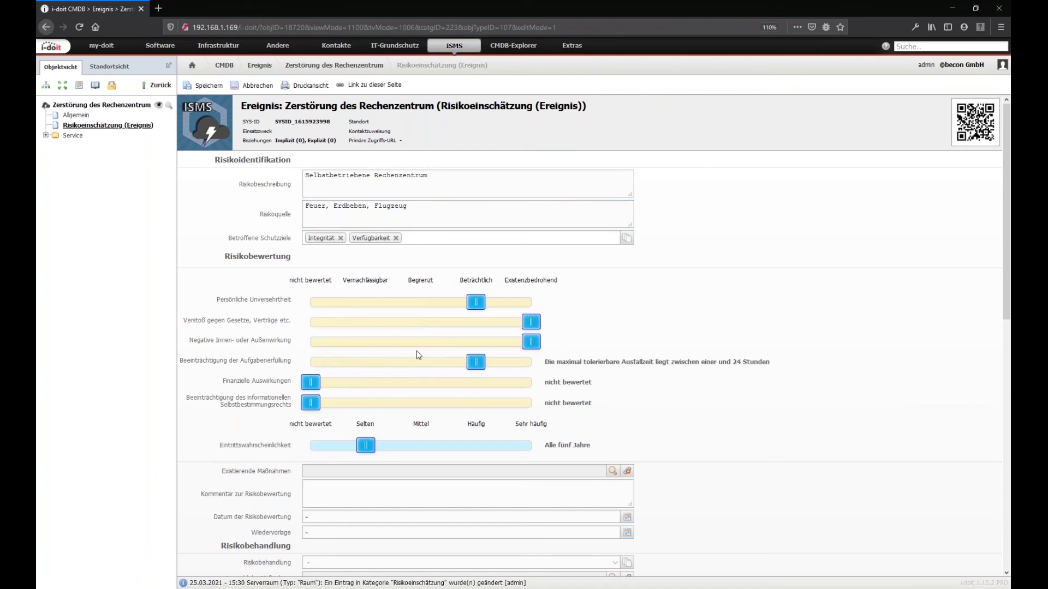
{"action": "left_click_drag", "start_coordinate": [360, 381], "coordinate": [549, 388]}
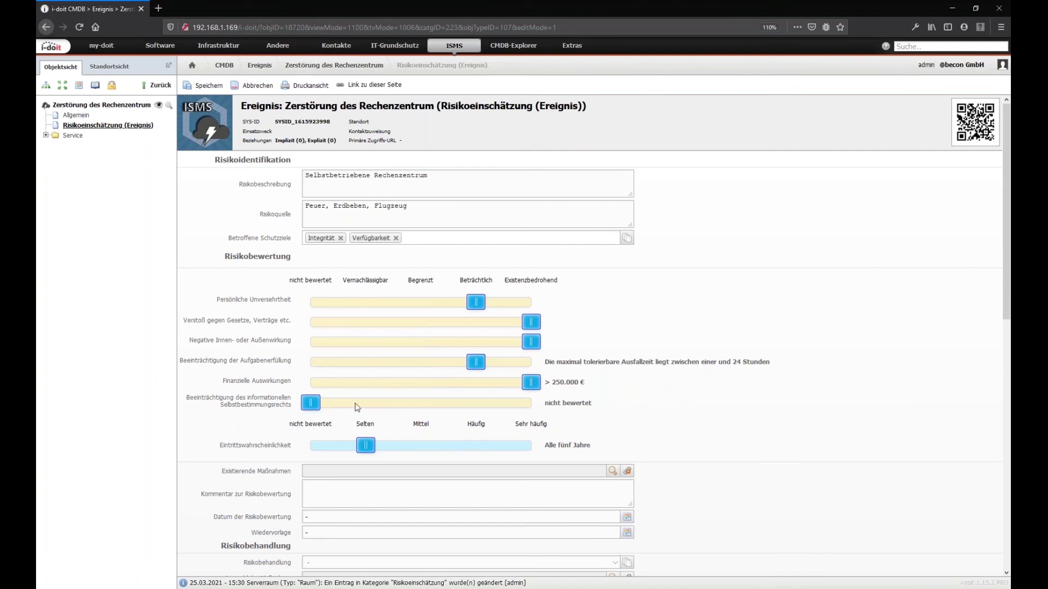
{"action": "left_click_drag", "start_coordinate": [311, 403], "coordinate": [361, 403]}
Step: Look through the remaining treatment fields, save the event's risk assessment and reopen it in the read-only view
{"action": "scroll", "coordinate": [219, 391], "scroll_direction": "down", "scroll_amount": 1}
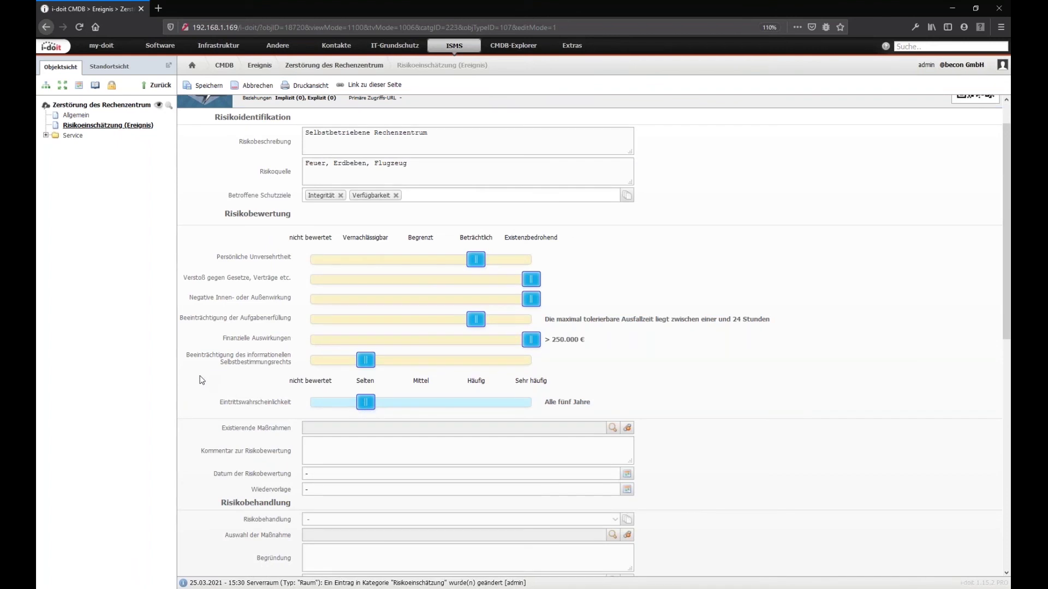
{"action": "scroll", "coordinate": [202, 380], "scroll_direction": "down", "scroll_amount": 8}
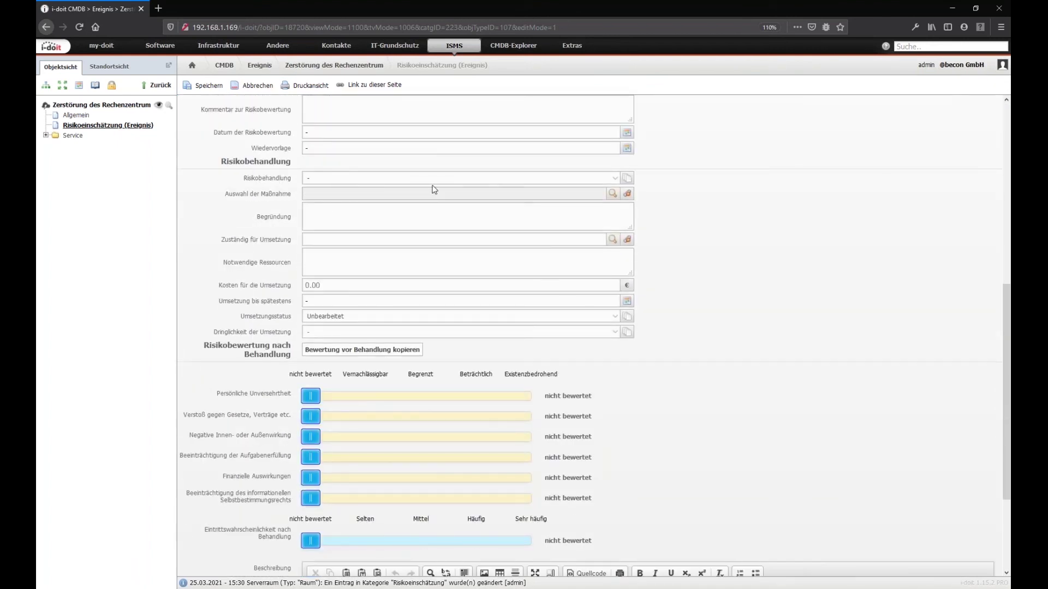
{"action": "scroll", "coordinate": [665, 280], "scroll_direction": "down", "scroll_amount": 3}
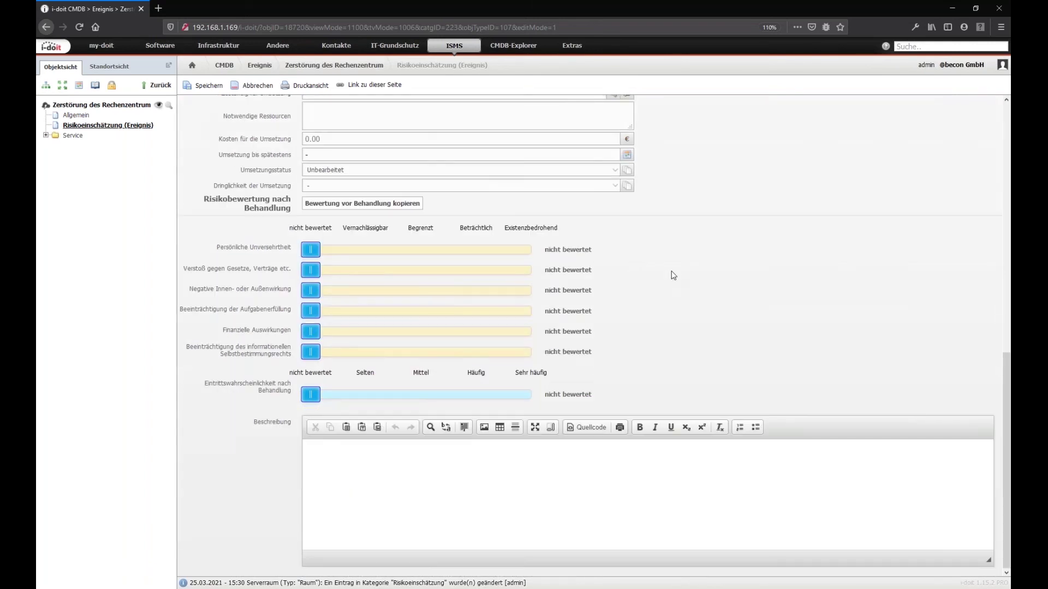
{"action": "left_click", "coordinate": [222, 86]}
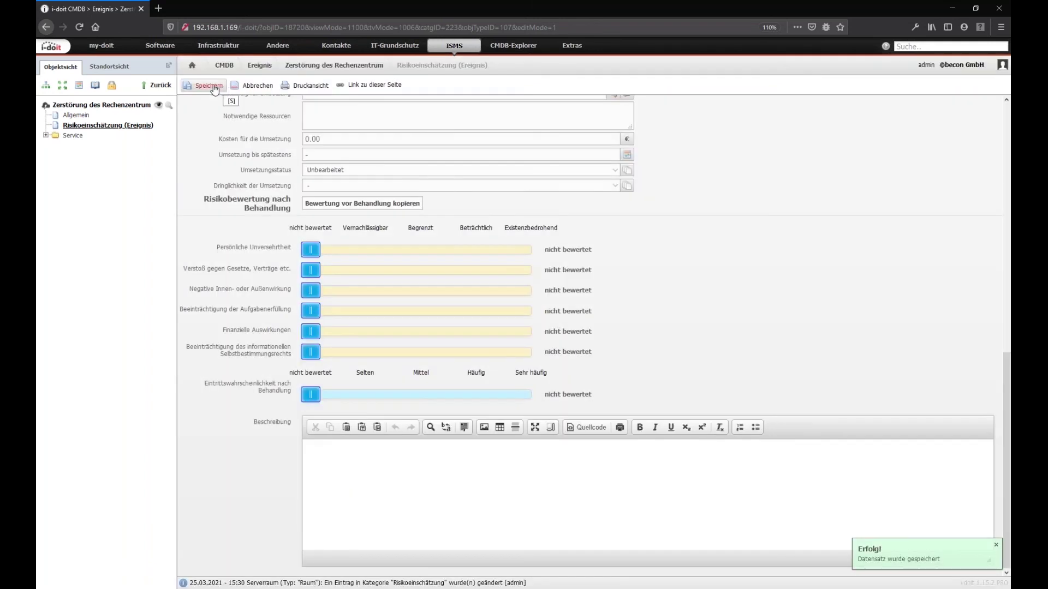
{"action": "left_click", "coordinate": [126, 129]}
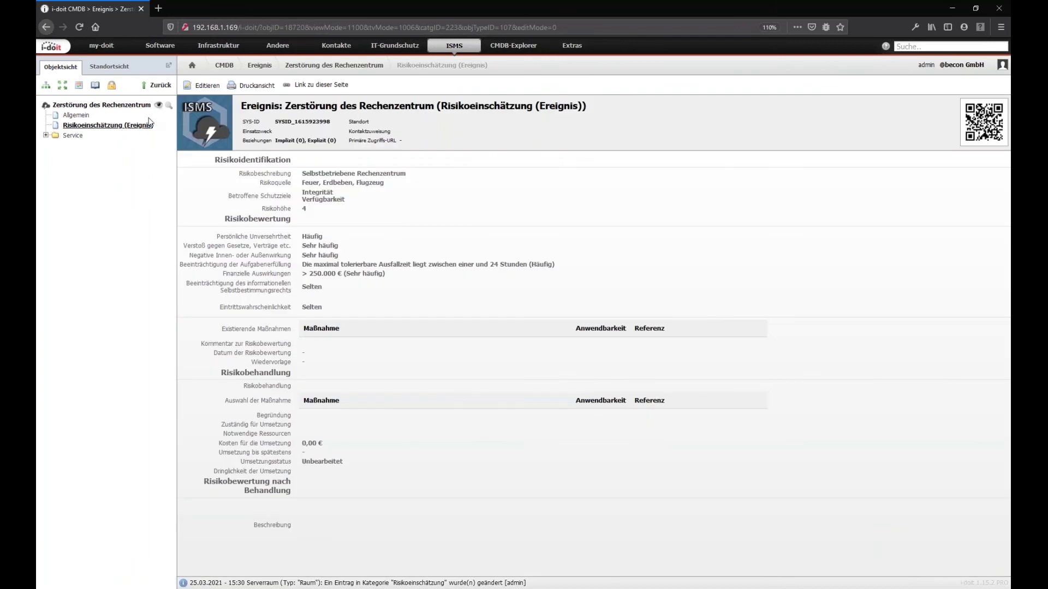
{"action": "left_click", "coordinate": [112, 128]}
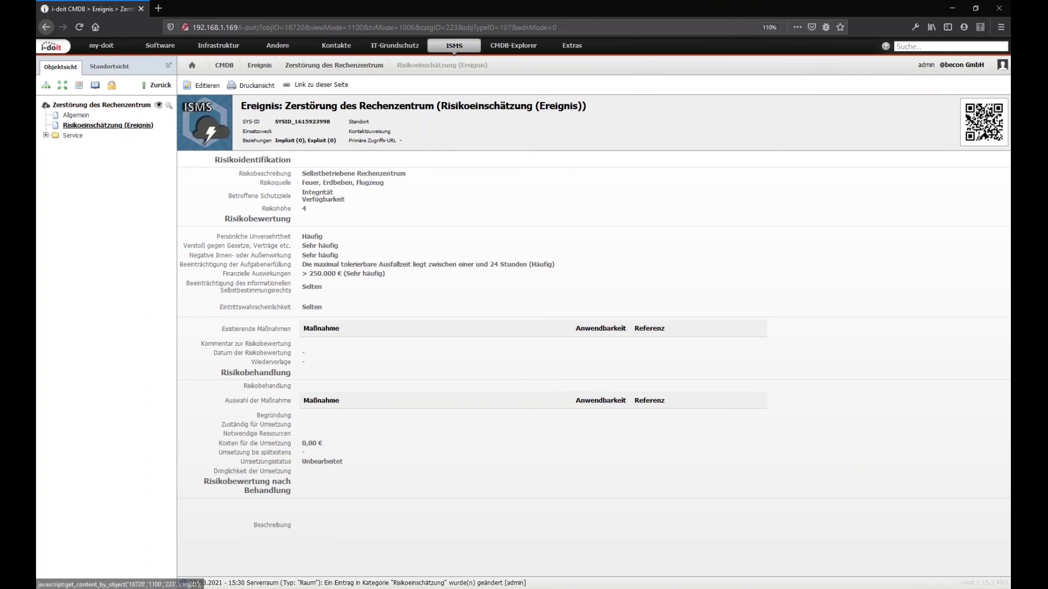
Step: Open the ISMS Risikomatrix report from the Report Manager's views
{"action": "left_click", "coordinate": [571, 46]}
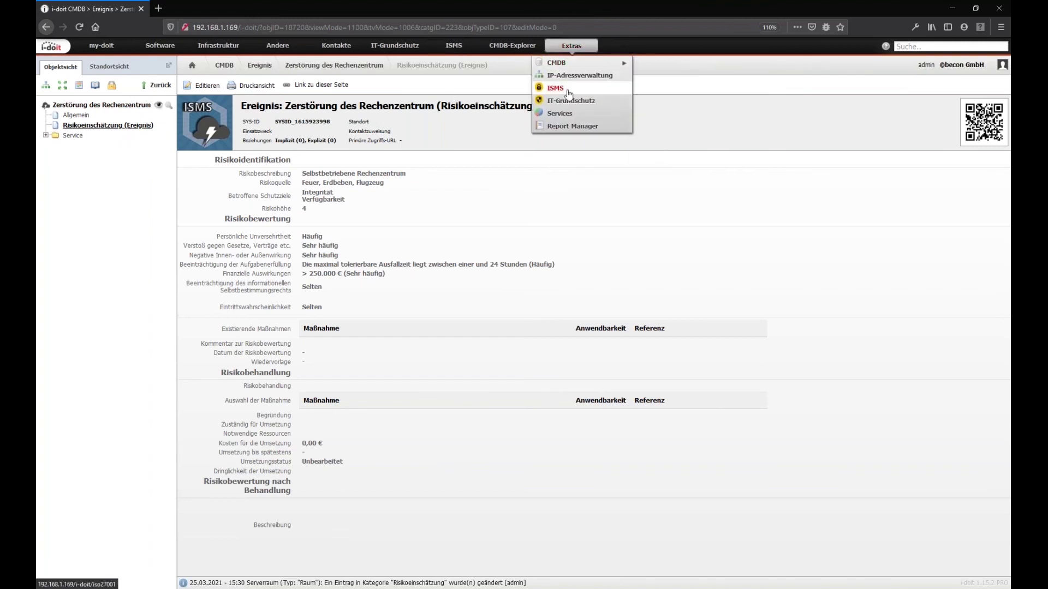
{"action": "left_click", "coordinate": [568, 90]}
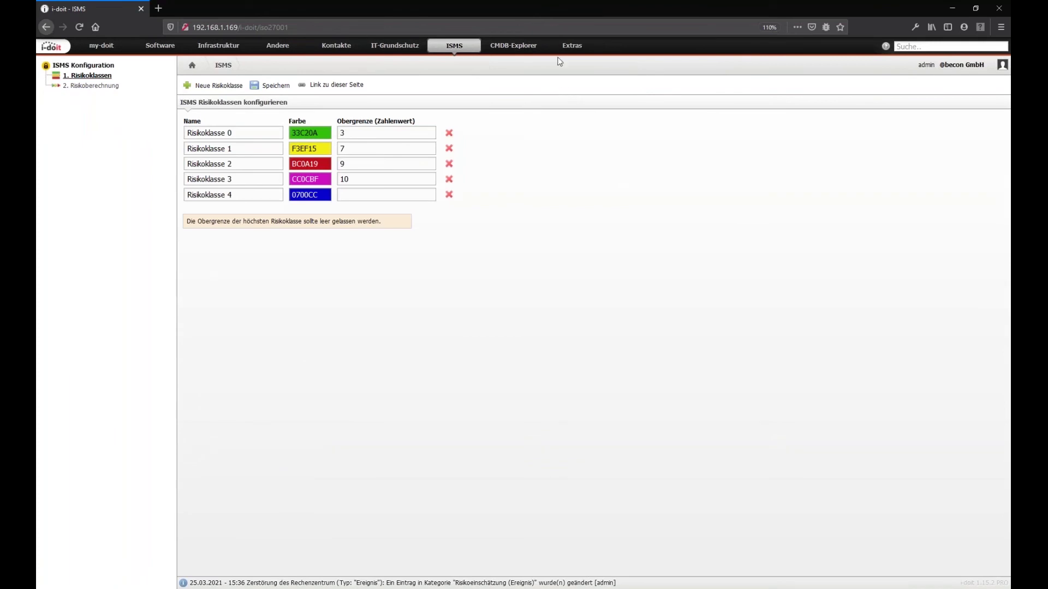
{"action": "left_click", "coordinate": [569, 49]}
{"action": "left_click", "coordinate": [579, 132]}
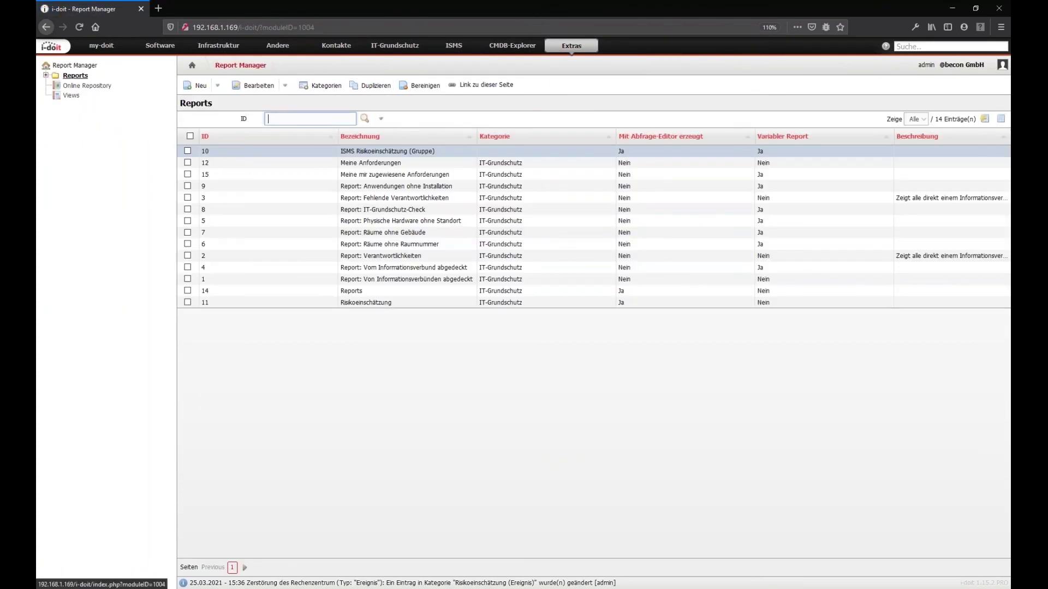
{"action": "left_click", "coordinate": [71, 96]}
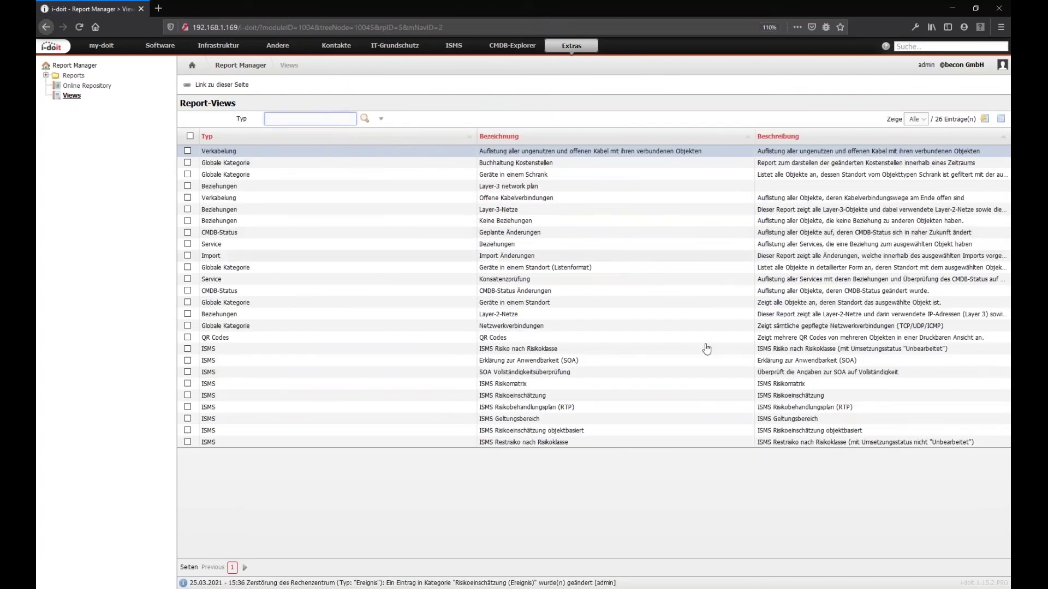
{"action": "left_click", "coordinate": [509, 385]}
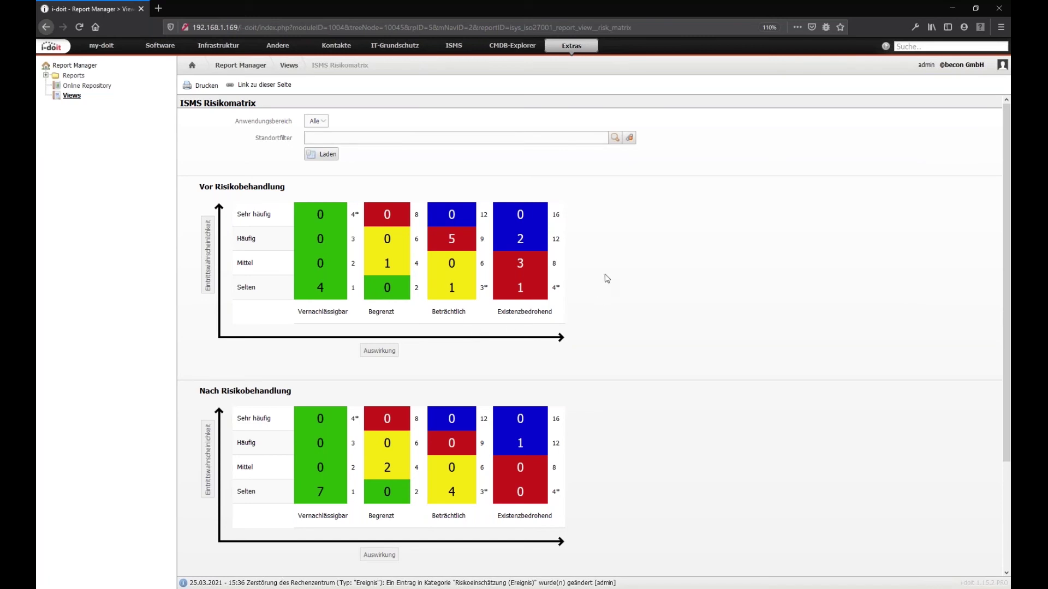
Step: Open the risks behind the Häufig / Existenzbedrohend cell of the Vor Risikobehandlung matrix and review the ID, Asset, Bedrohung and Schwachstelle columns
{"action": "left_click", "coordinate": [521, 244]}
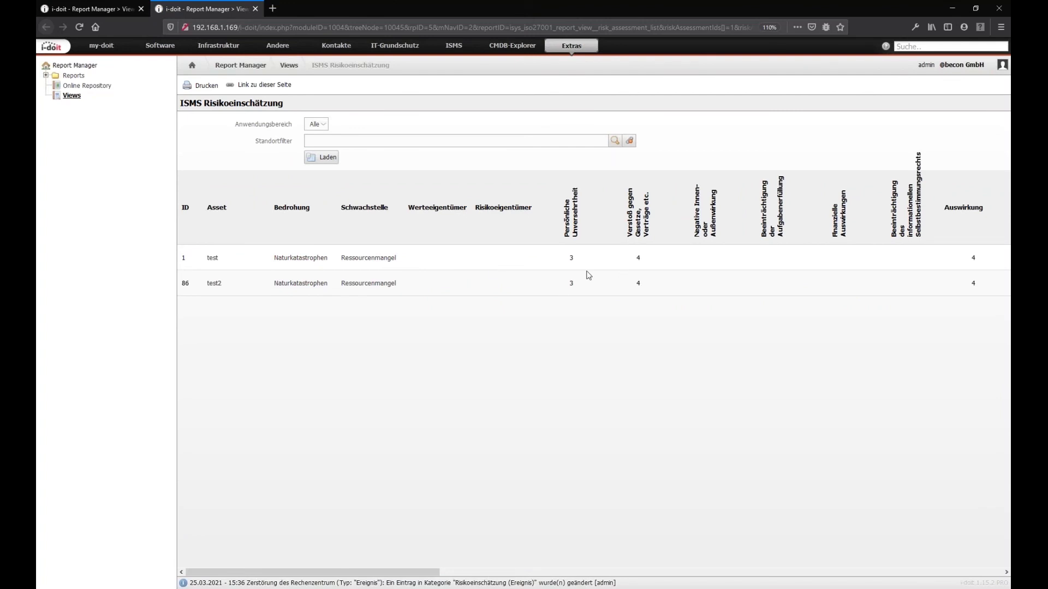
{"action": "mouse_move", "coordinate": [214, 285]}
{"action": "mouse_move", "coordinate": [215, 262]}
{"action": "left_click_drag", "start_coordinate": [276, 207], "coordinate": [394, 208]}
{"action": "left_click", "coordinate": [385, 221]}
{"action": "left_click_drag", "start_coordinate": [390, 212], "coordinate": [183, 210]}
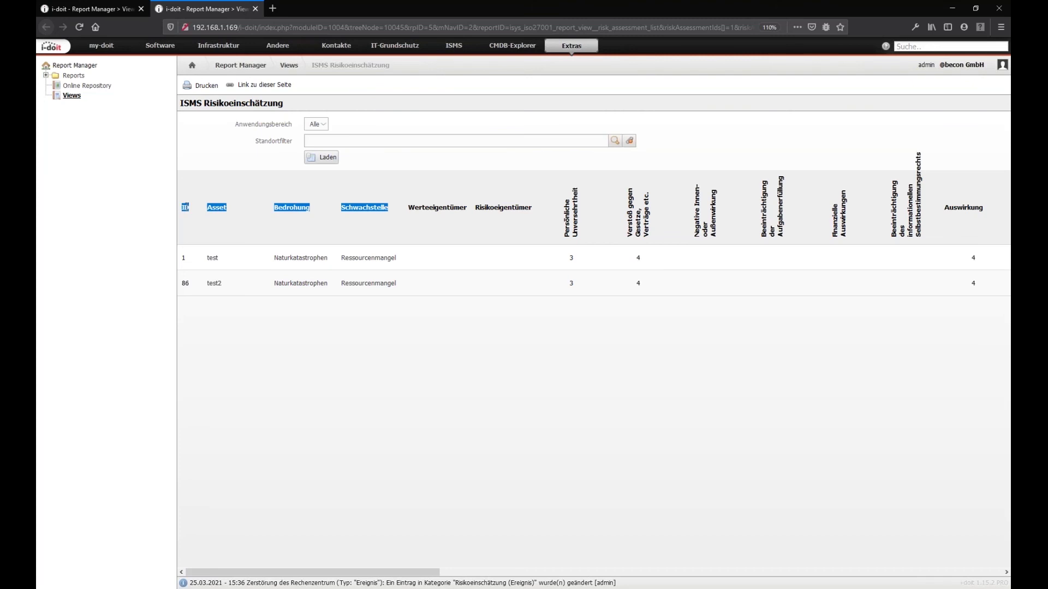
{"action": "left_click", "coordinate": [304, 207]}
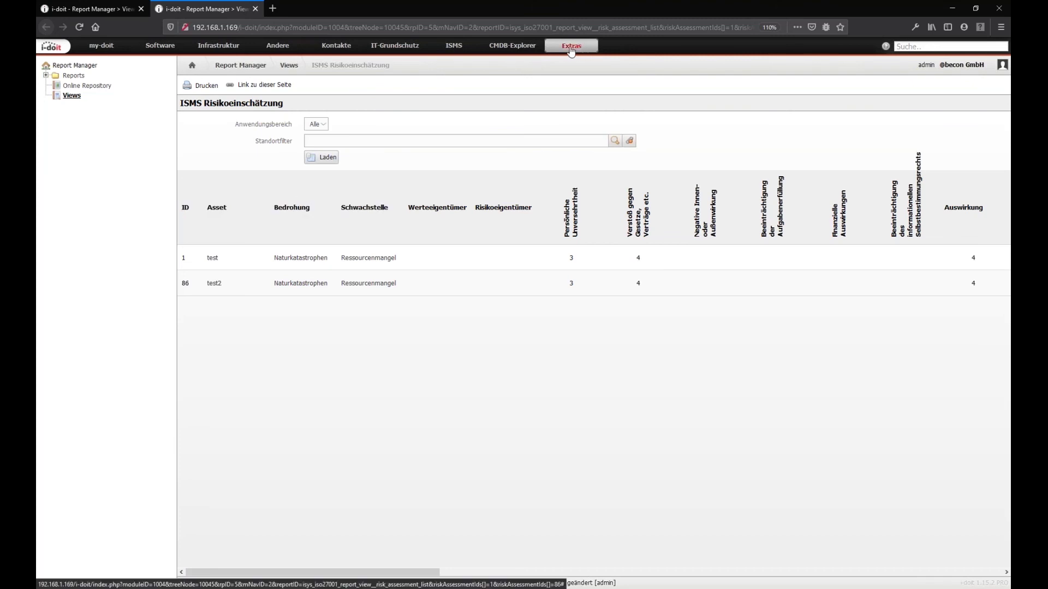
Step: Open the ISMS Risikobehandlungsplan (RTP) report view and look through its threats, affected assets and assigned measures
{"action": "left_click", "coordinate": [572, 48]}
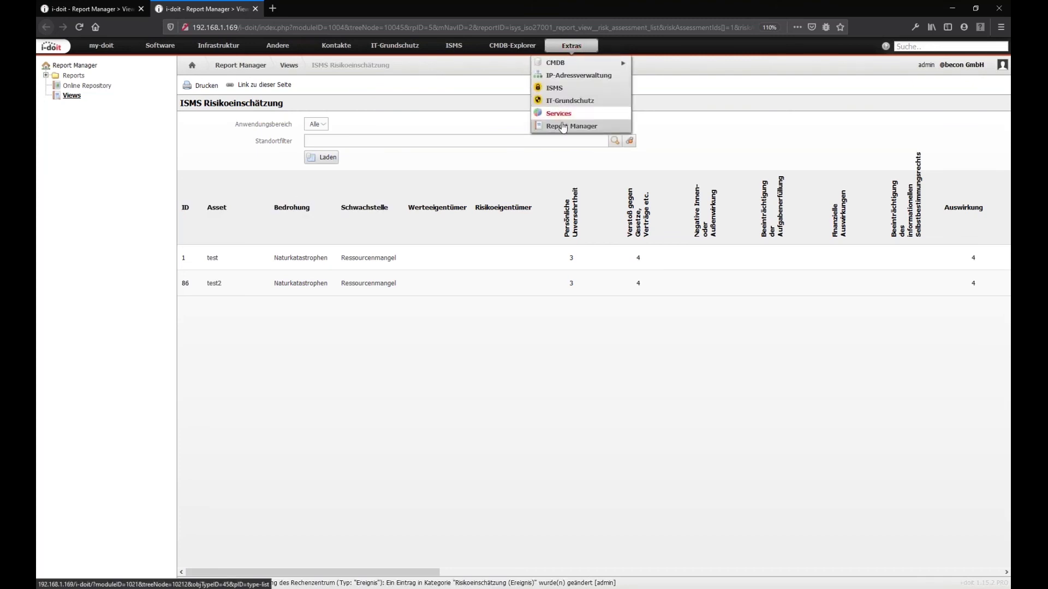
{"action": "left_click", "coordinate": [72, 96]}
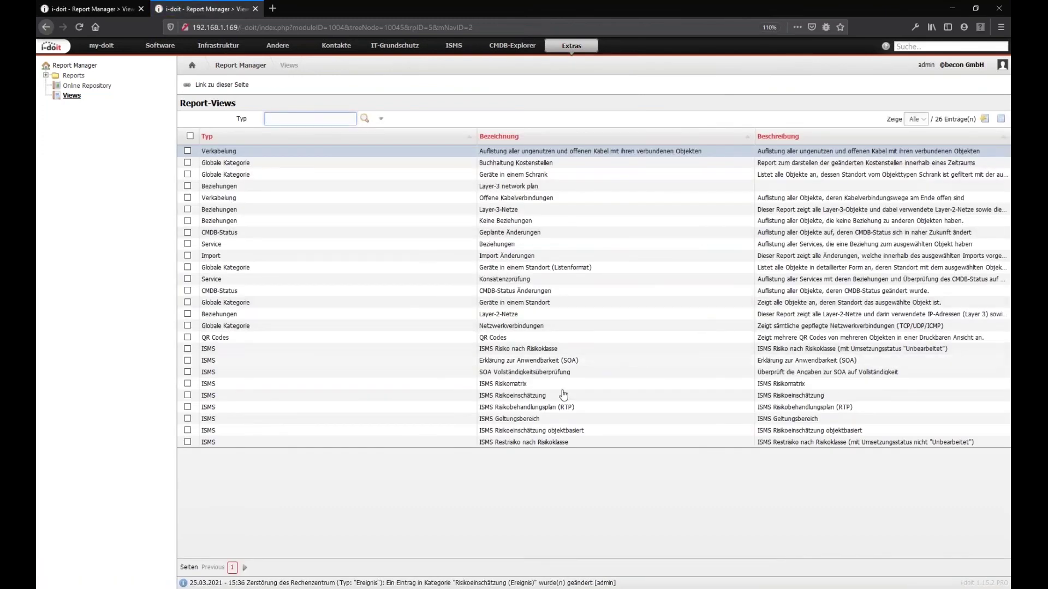
{"action": "left_click", "coordinate": [522, 409]}
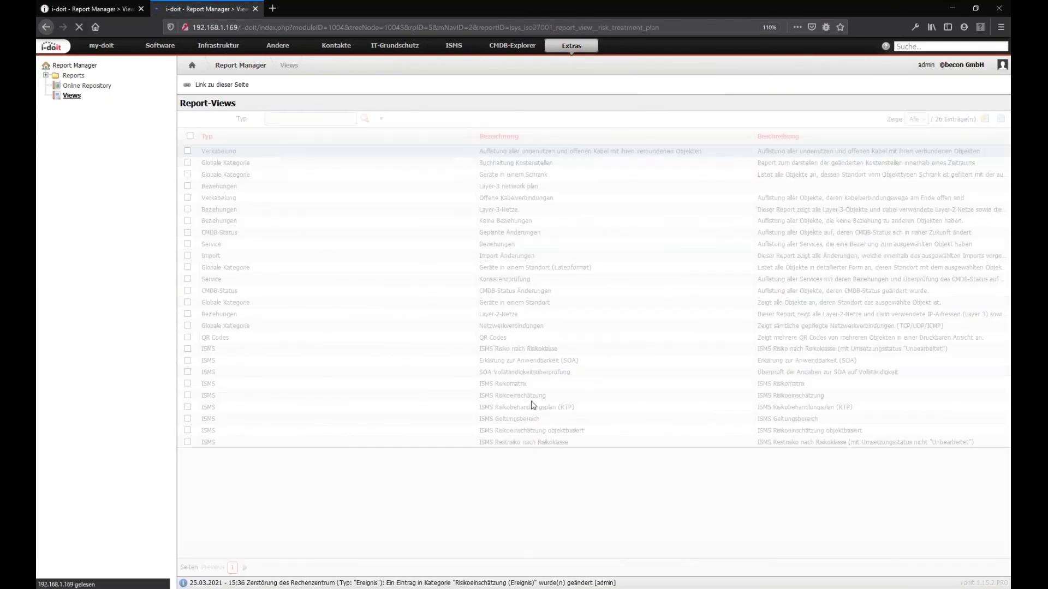
{"action": "scroll", "coordinate": [477, 350], "scroll_direction": "down", "scroll_amount": 4}
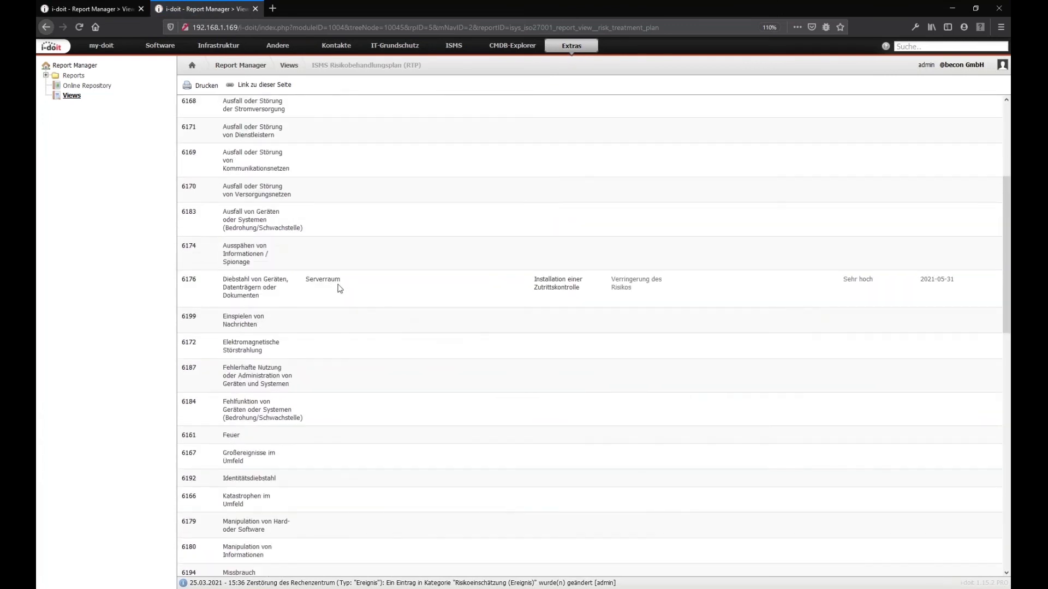
{"action": "scroll", "coordinate": [403, 294], "scroll_direction": "down", "scroll_amount": 5}
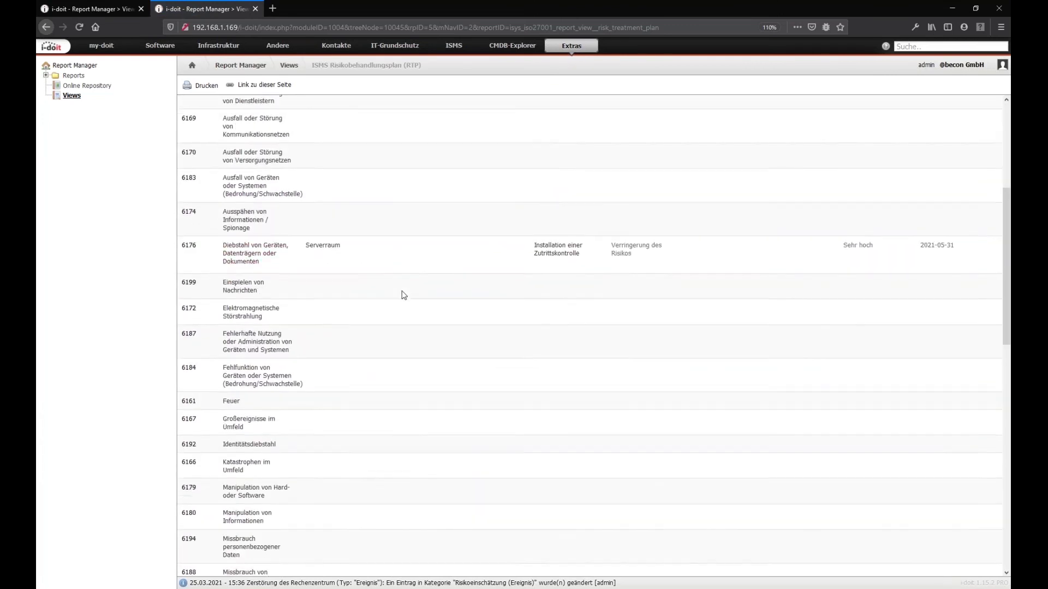
{"action": "scroll", "coordinate": [404, 295], "scroll_direction": "down", "scroll_amount": 5}
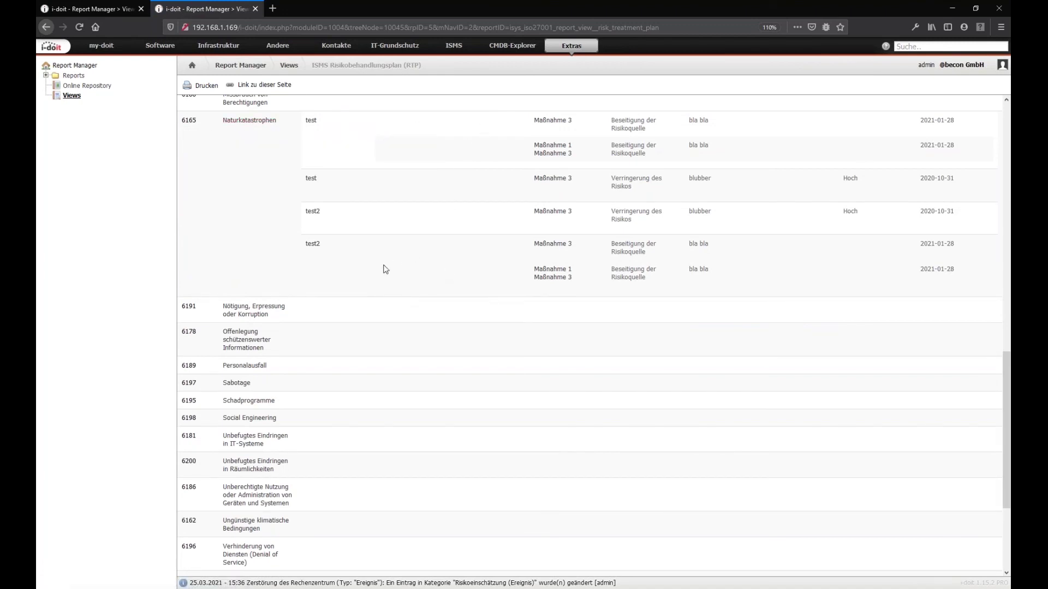
{"action": "scroll", "coordinate": [390, 267], "scroll_direction": "up", "scroll_amount": 6}
{"action": "scroll", "coordinate": [339, 312], "scroll_direction": "up", "scroll_amount": 5}
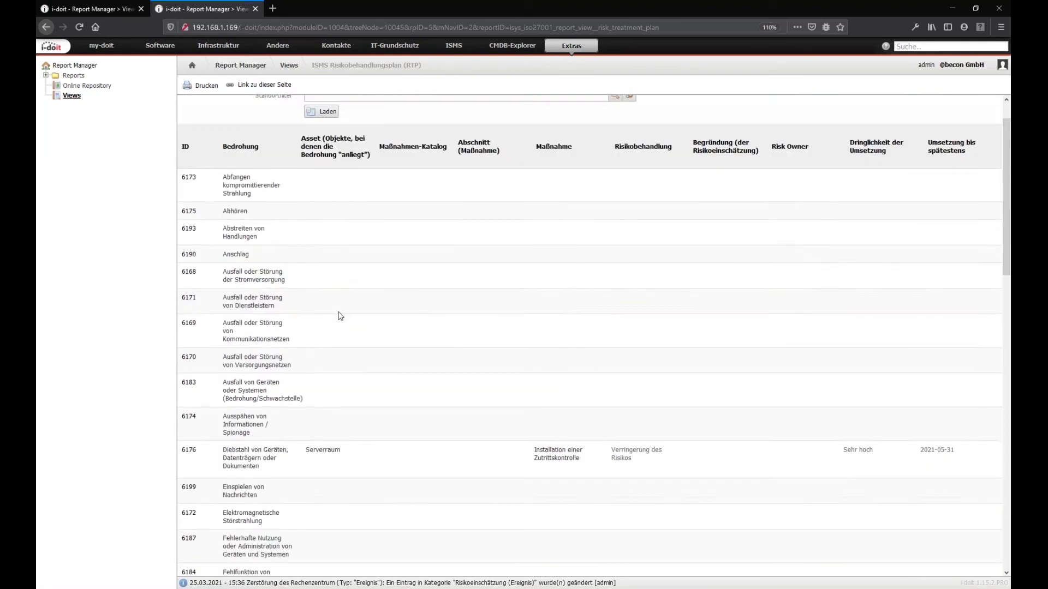
{"action": "scroll", "coordinate": [340, 315], "scroll_direction": "up", "scroll_amount": 2}
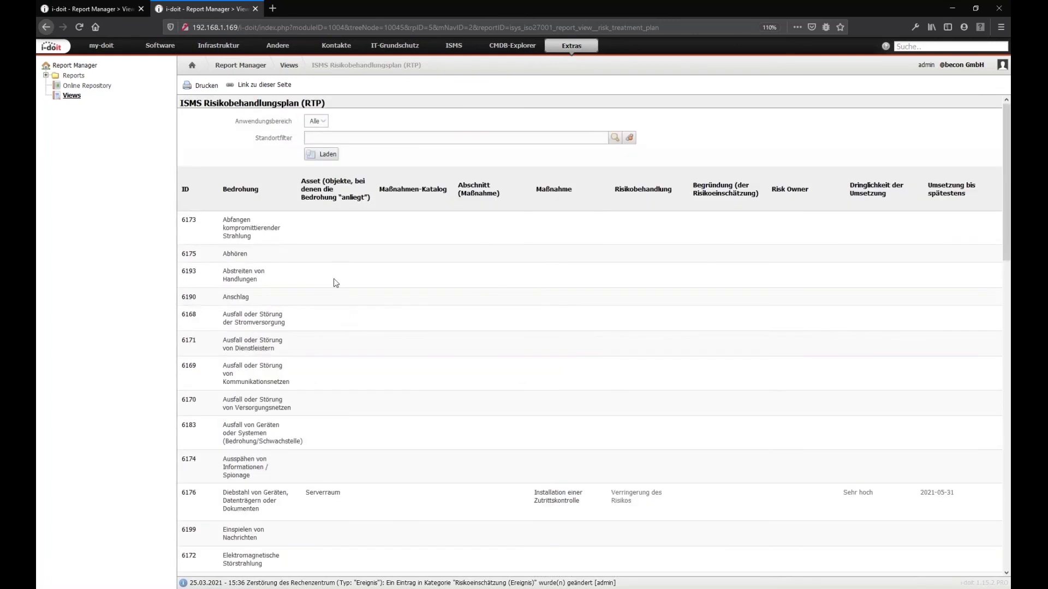
Step: Open the Erklärung zur Anwendbarkeit (SOA) report view and look through the Anhang A measures down to the SOA-Maßnahmen
{"action": "left_click", "coordinate": [572, 48]}
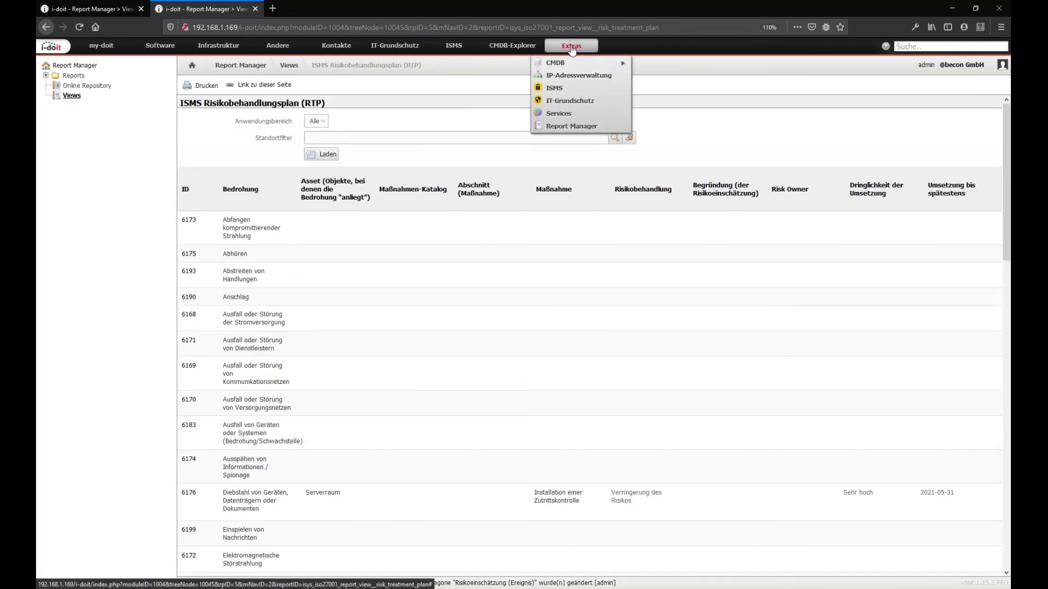
{"action": "left_click", "coordinate": [70, 98]}
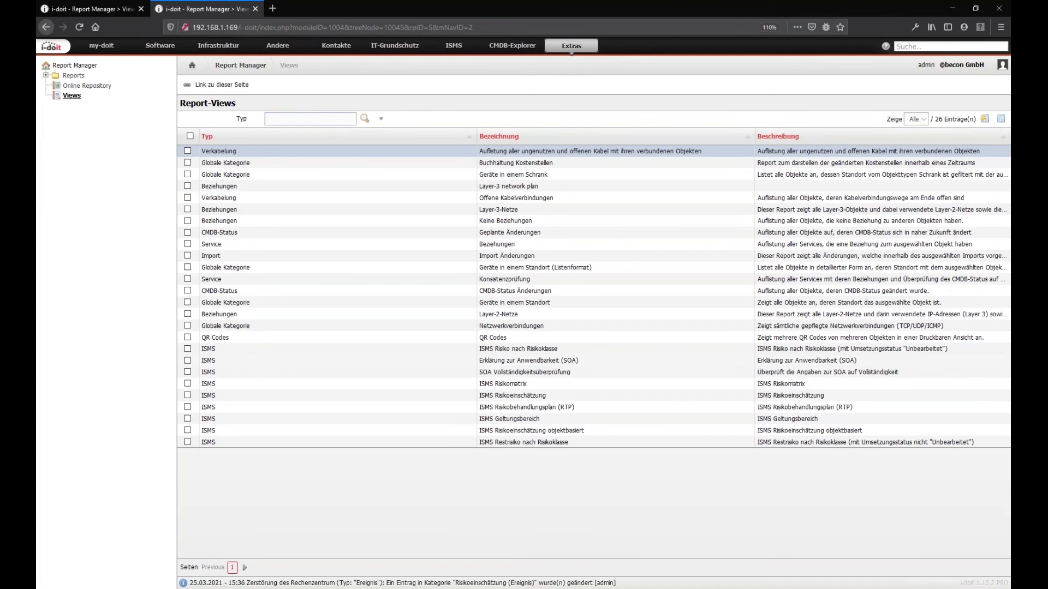
{"action": "left_click", "coordinate": [538, 362]}
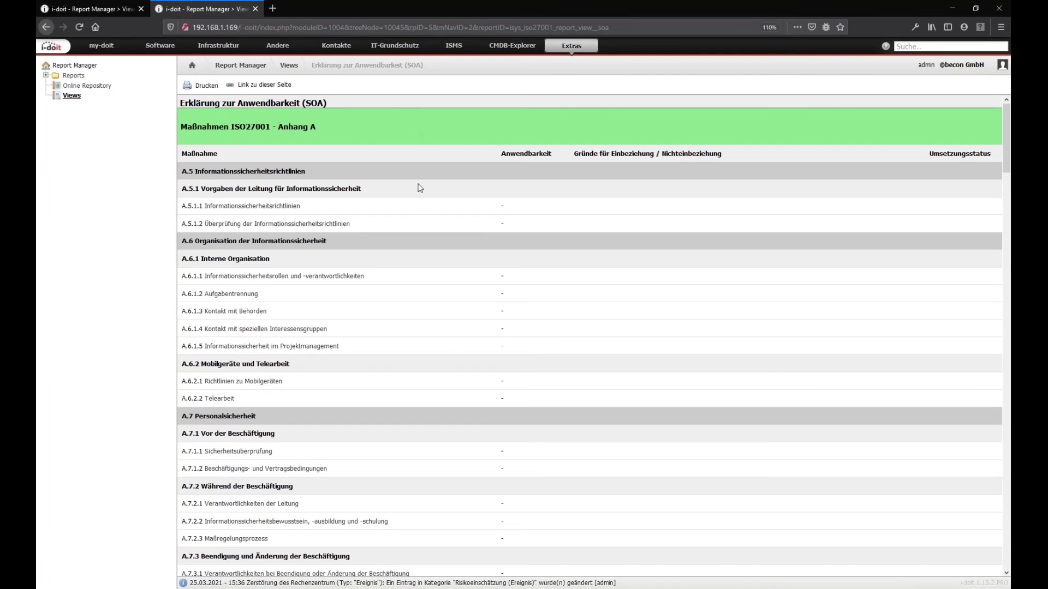
{"action": "scroll", "coordinate": [419, 188], "scroll_direction": "down", "scroll_amount": 20}
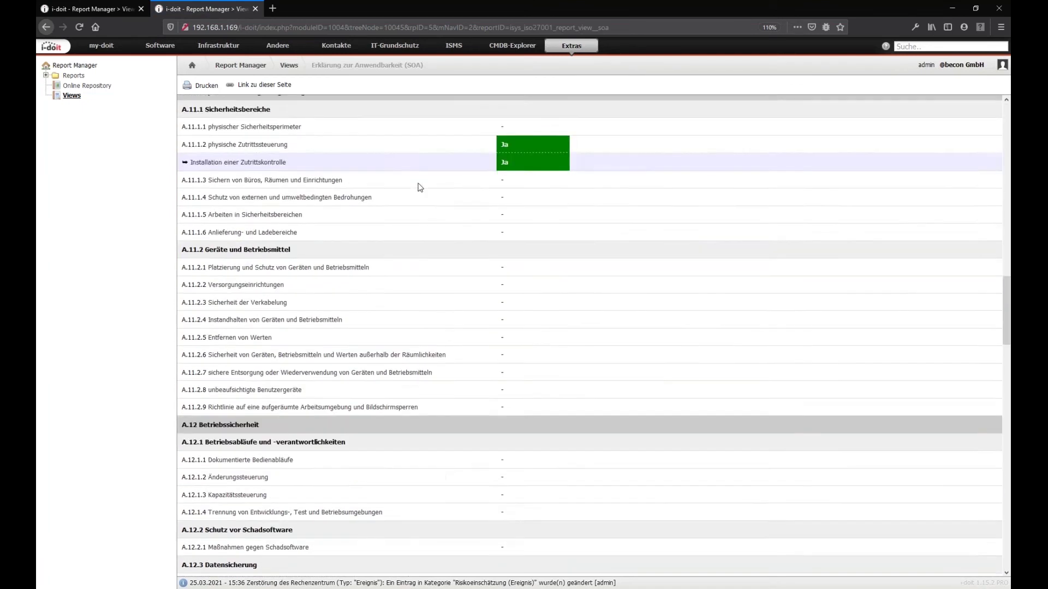
{"action": "scroll", "coordinate": [421, 189], "scroll_direction": "down", "scroll_amount": 20}
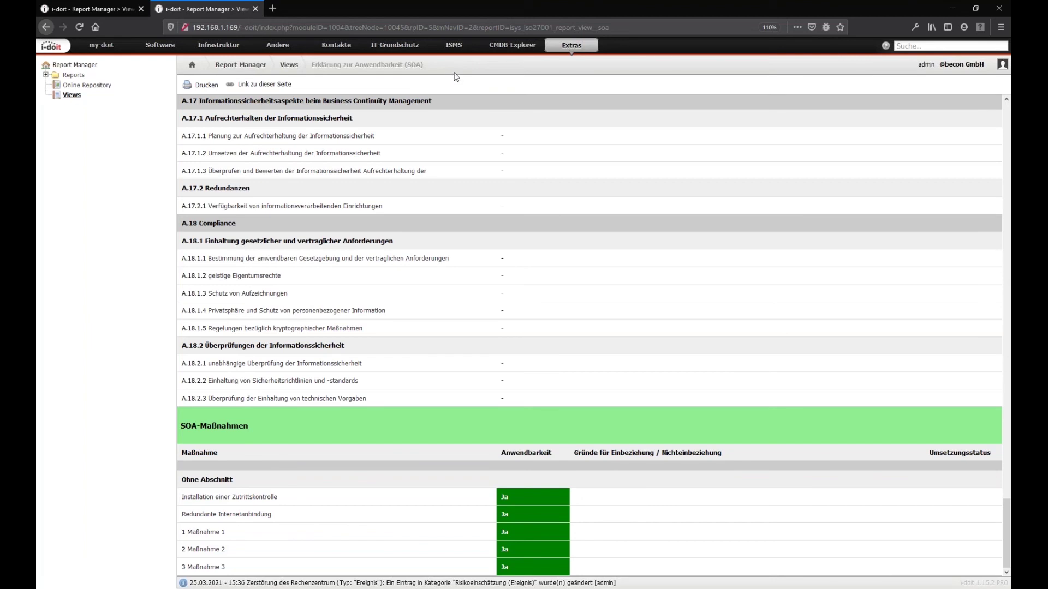
Step: Open the audit "Internes Audit 03/2021" from the ISMS Audit list and show its Audit category
{"action": "left_click", "coordinate": [452, 48]}
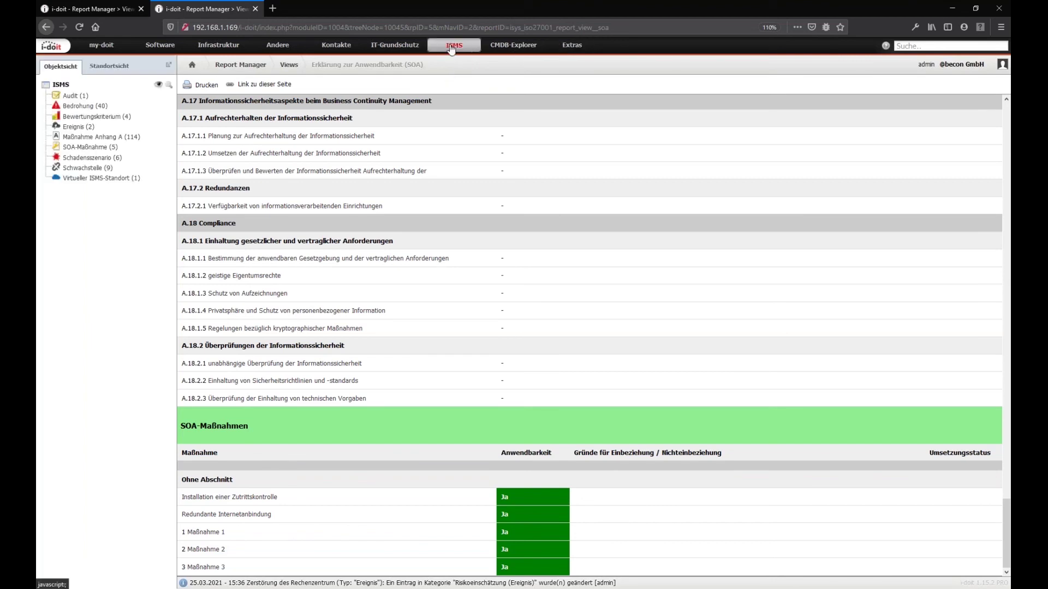
{"action": "left_click", "coordinate": [72, 98]}
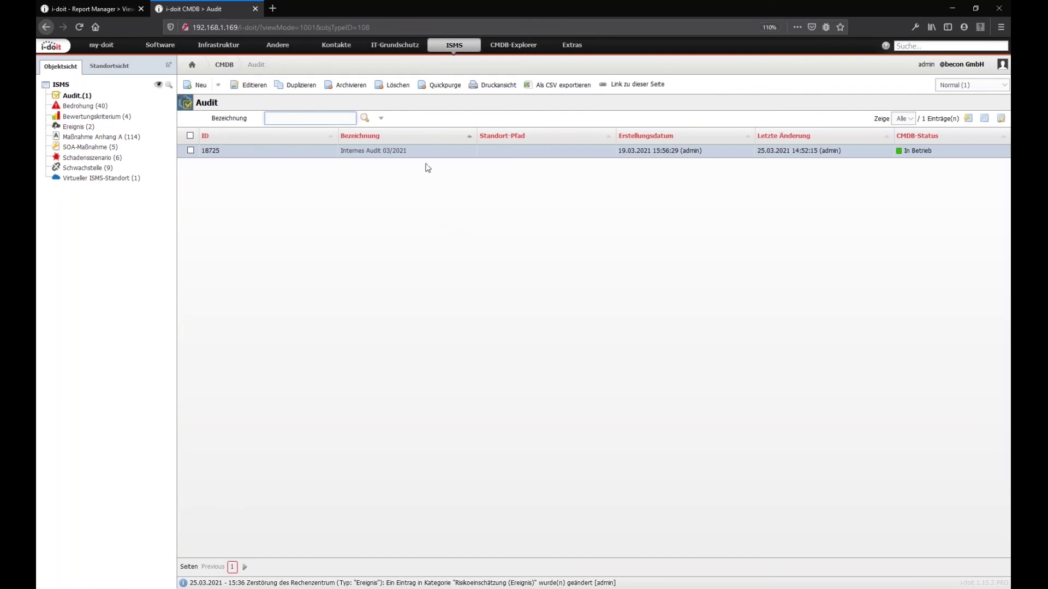
{"action": "mouse_move", "coordinate": [360, 156]}
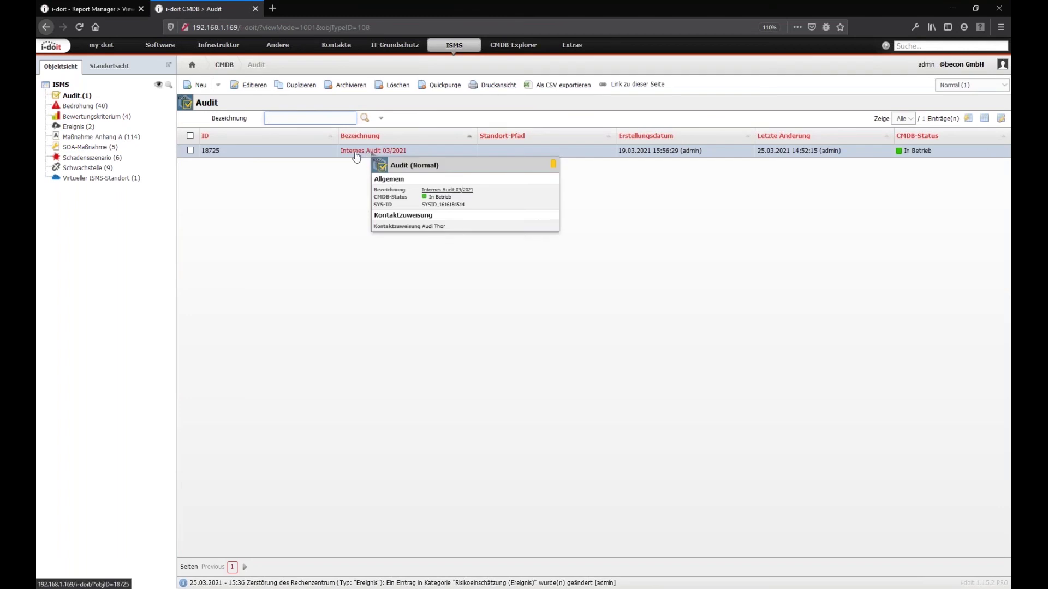
{"action": "left_click", "coordinate": [355, 153]}
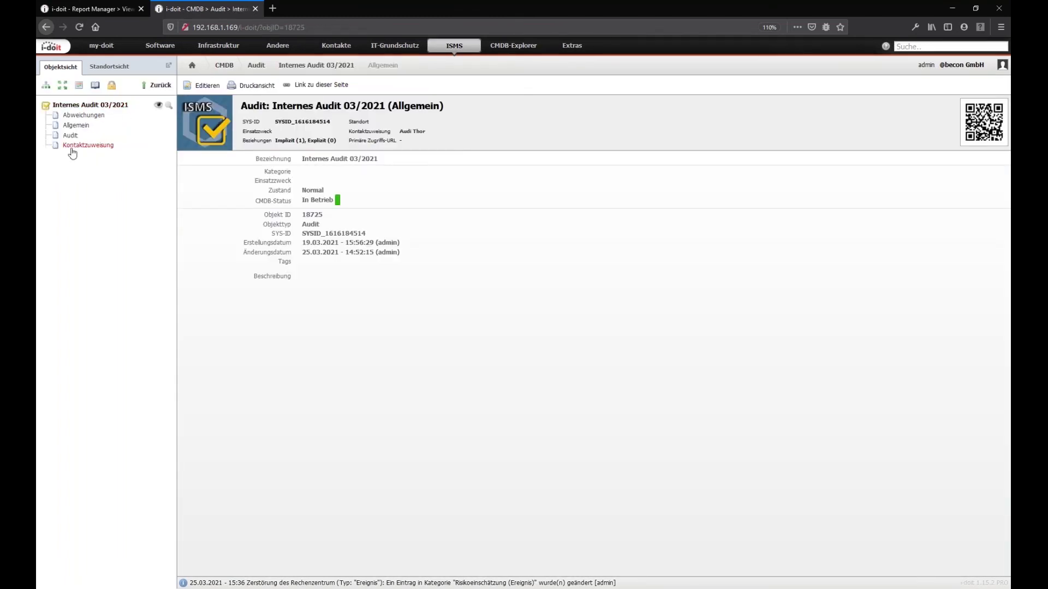
{"action": "left_click", "coordinate": [70, 138]}
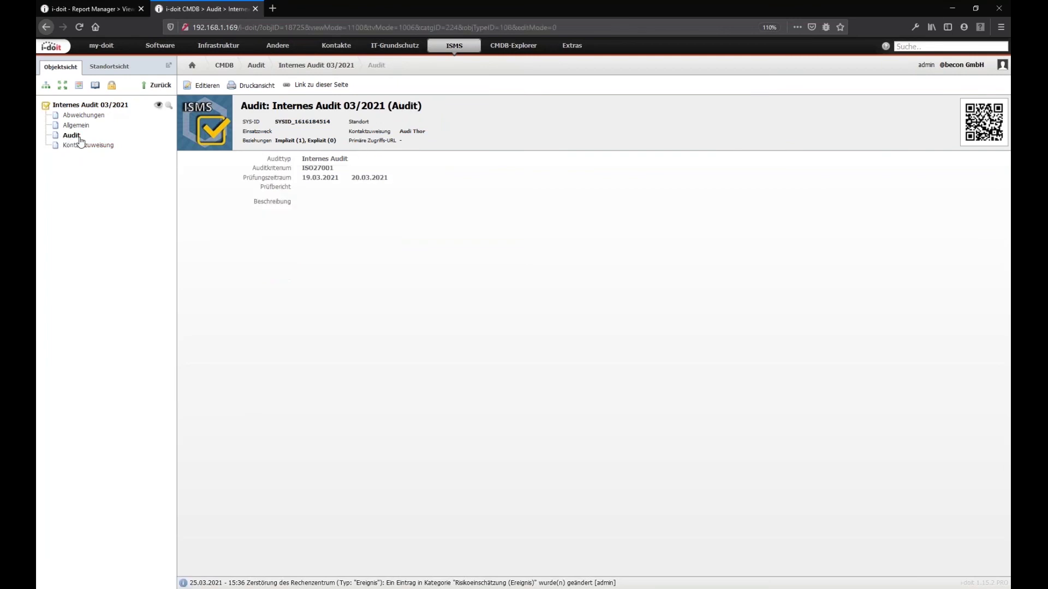
Step: Put the audit details into edit mode and review the Audittyp and Auditkriterium options, keeping Internes Audit and ISO27001
{"action": "left_click", "coordinate": [203, 86]}
{"action": "left_click", "coordinate": [427, 162]}
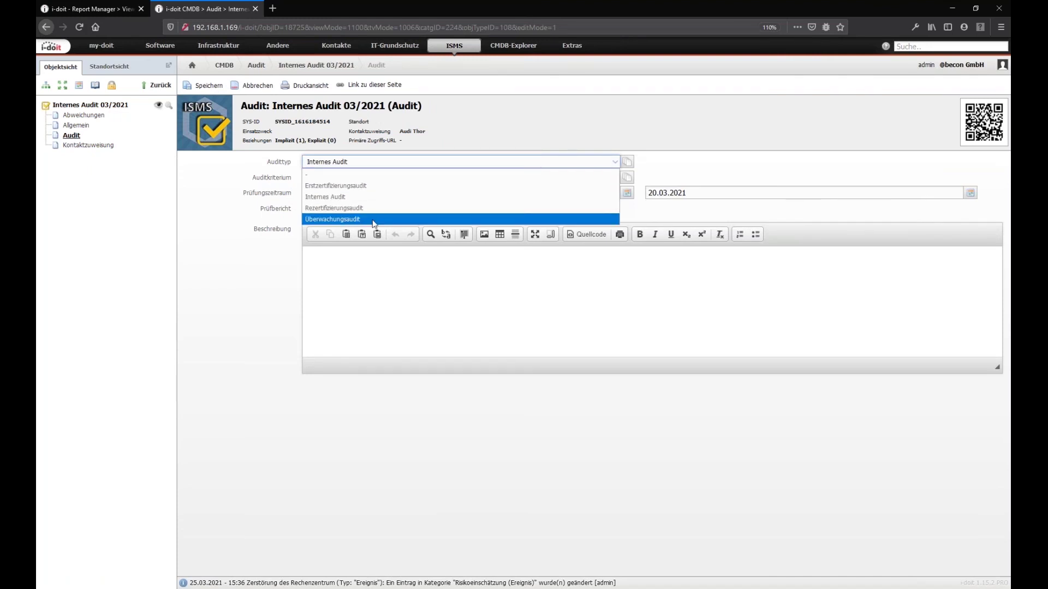
{"action": "left_click", "coordinate": [355, 197]}
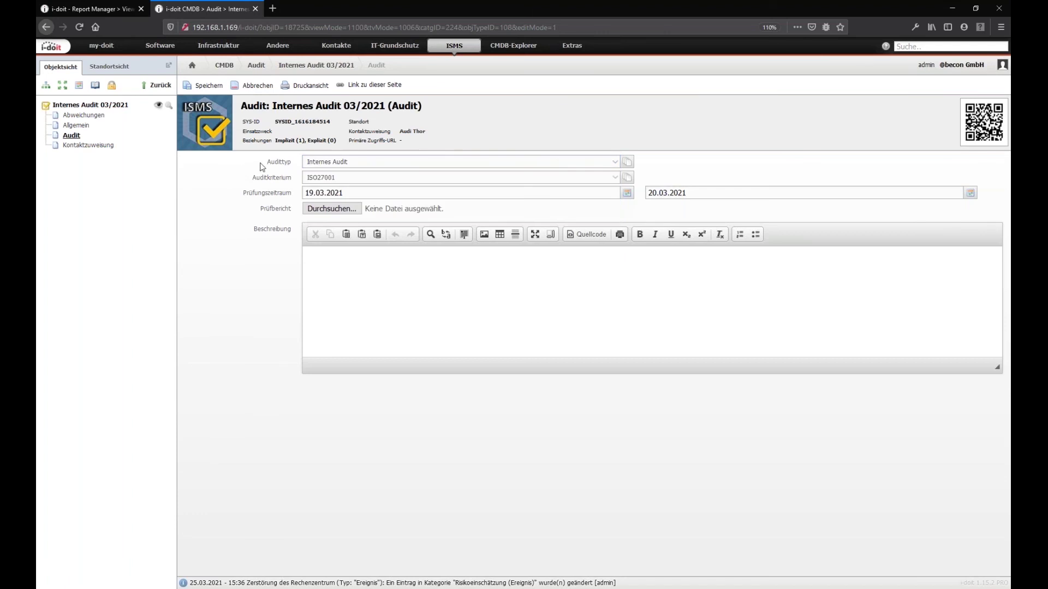
{"action": "left_click", "coordinate": [630, 165]}
{"action": "left_click", "coordinate": [389, 180]}
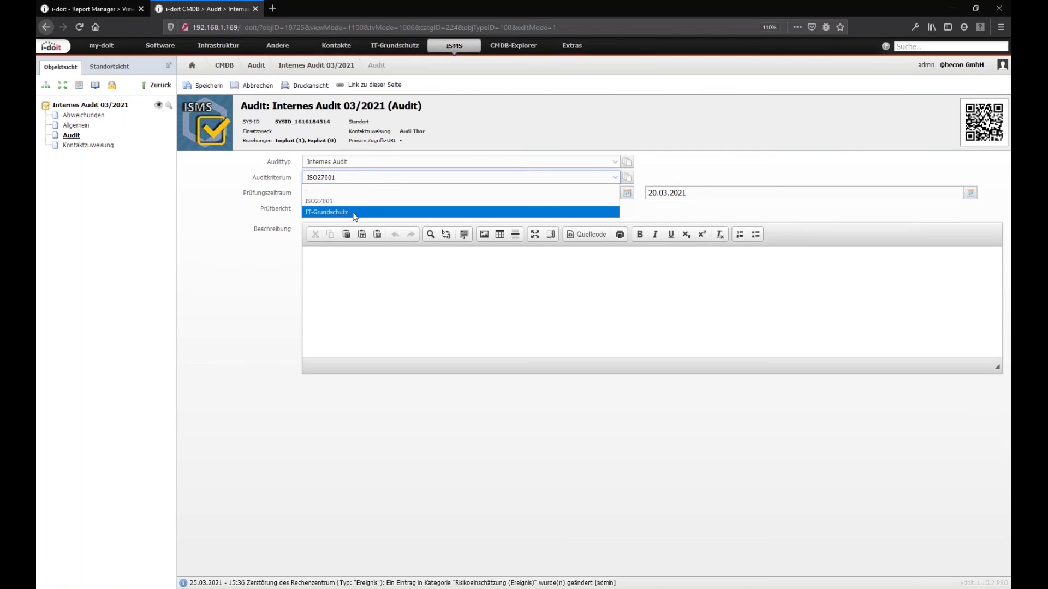
{"action": "left_click", "coordinate": [254, 173]}
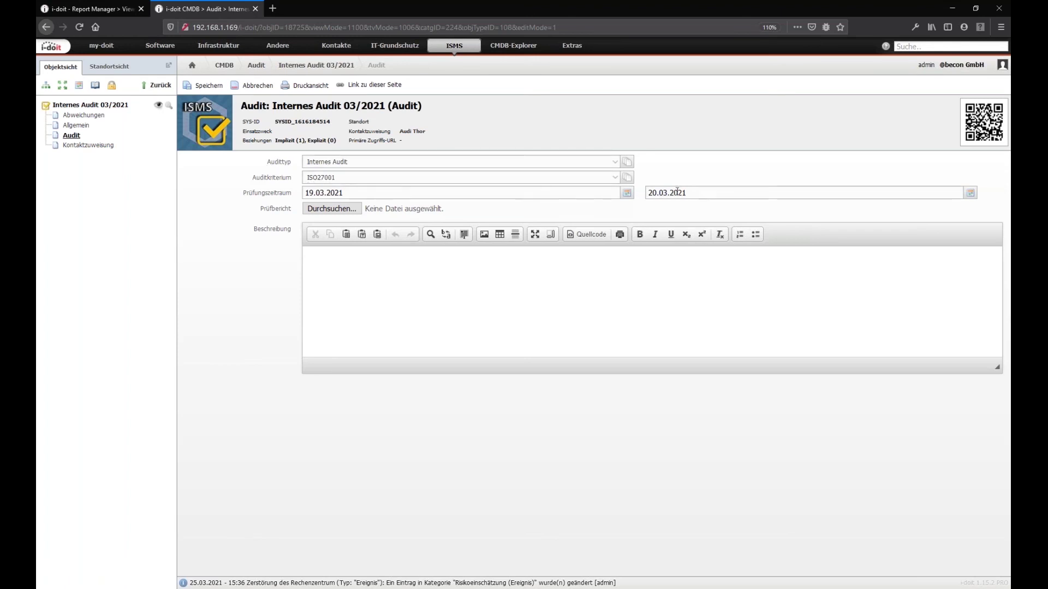
Step: Review the audit's Kontaktzuweisung and show its list of Abweichungen
{"action": "left_click", "coordinate": [90, 145]}
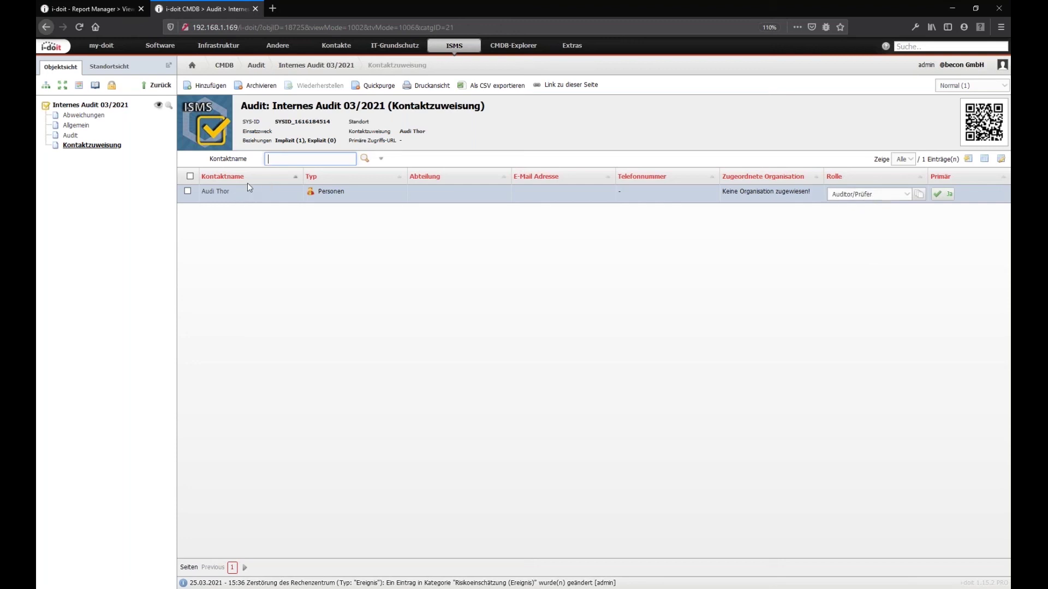
{"action": "left_click", "coordinate": [90, 115]}
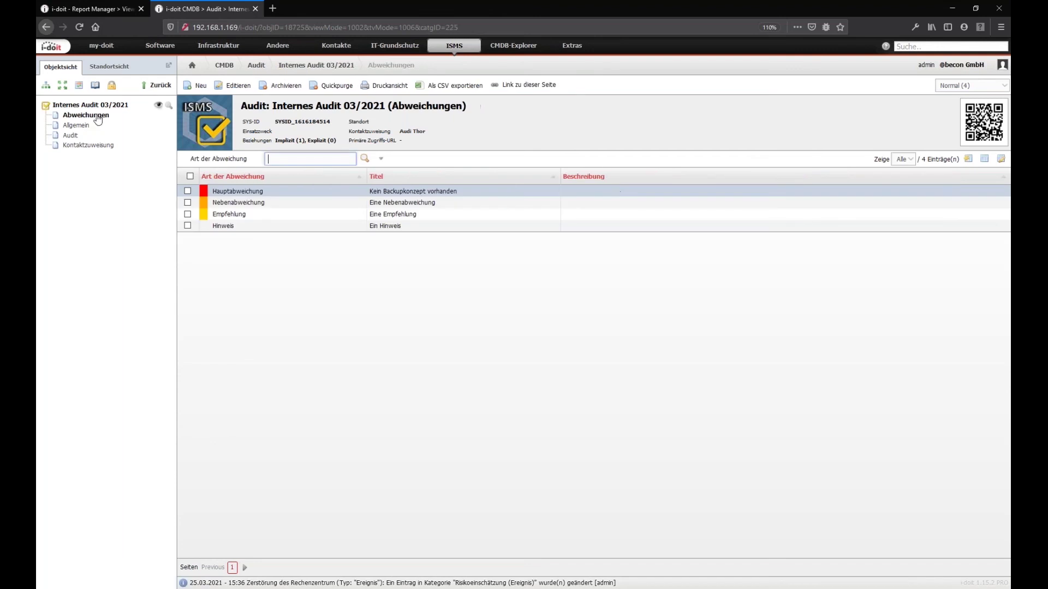